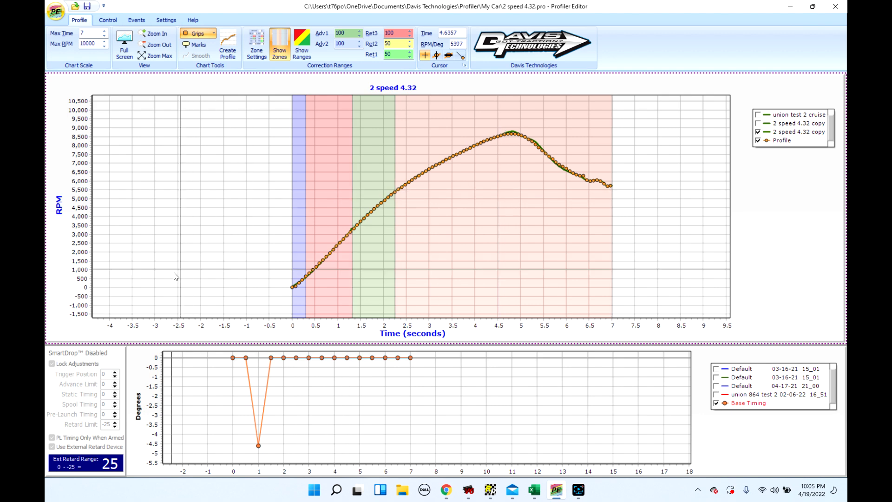
Step: Close and relaunch the Davis Technologies Profiler Editor, then bring up the profile chart tools
left_click(835, 7)
left_click(474, 258)
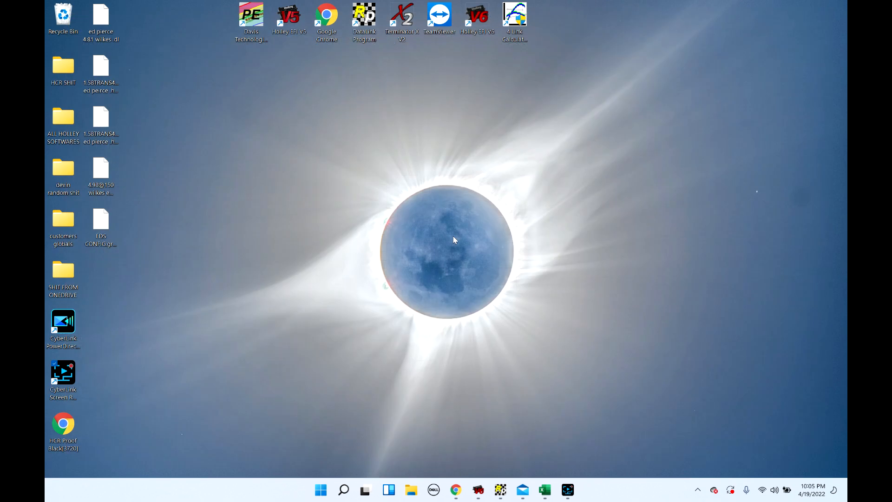
double_click(257, 17)
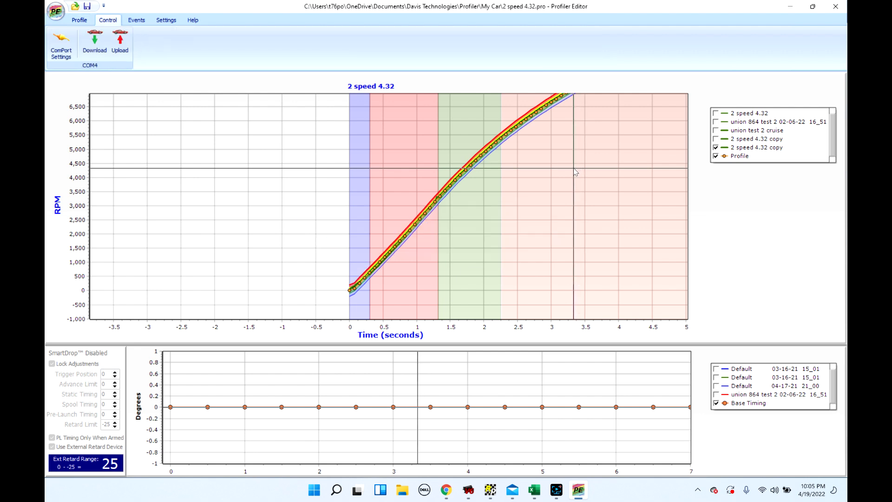
left_click(79, 21)
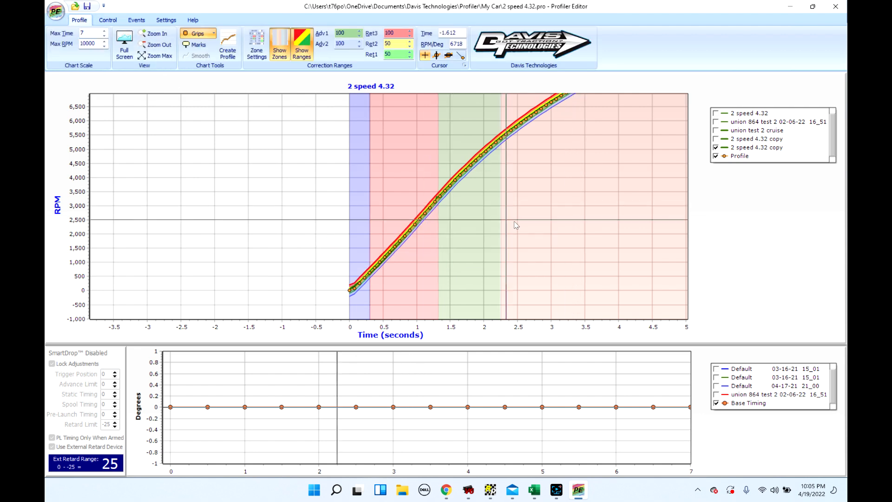
Step: Examine the 2 speed 4.32 driveshaft RPM curve with its correction ranges and time zones over the full run
left_click_drag(528, 219, 432, 228)
scroll(433, 228, "down", 4)
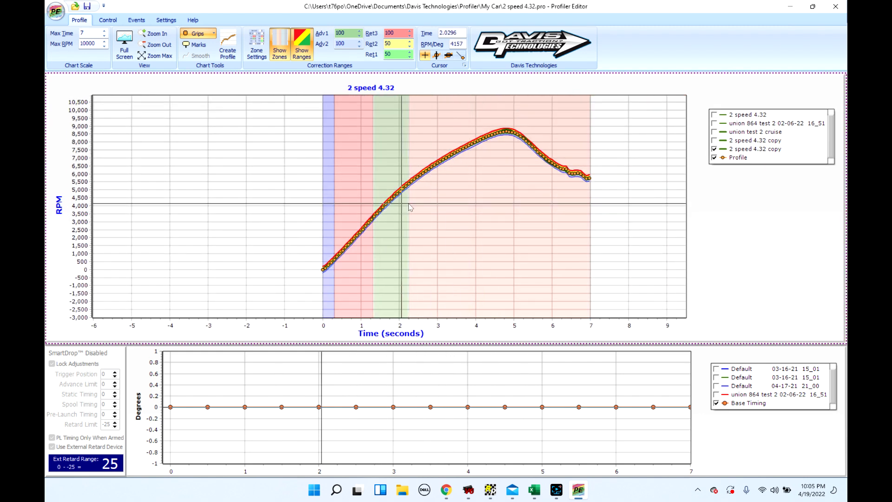
scroll(467, 233, "up", 3)
scroll(468, 233, "down", 3)
scroll(469, 231, "up", 4)
scroll(468, 231, "down", 6)
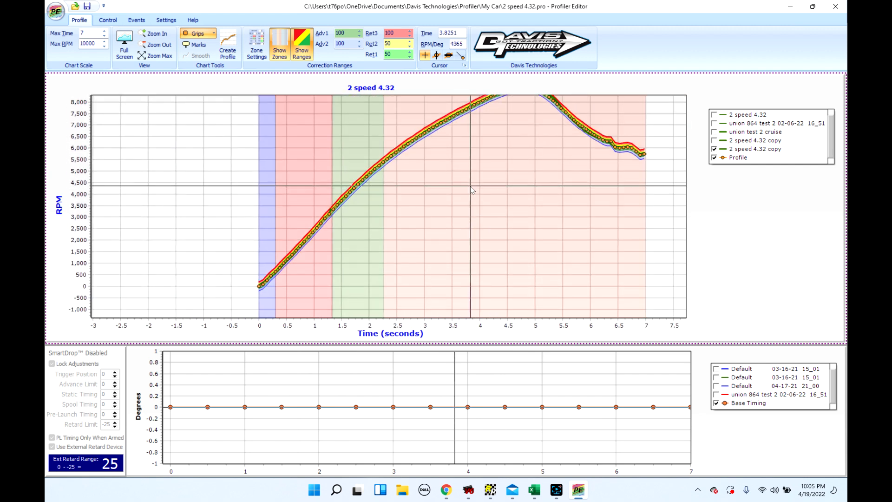
scroll(468, 216, "up", 4)
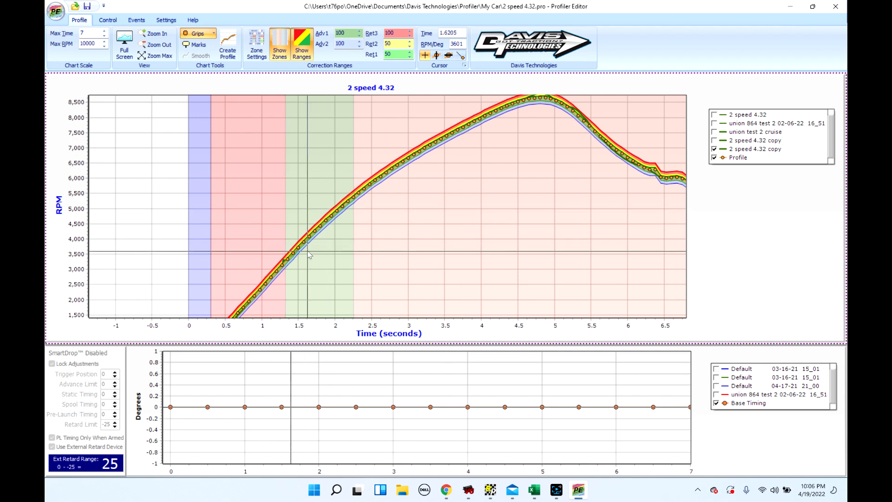
scroll(378, 266, "down", 3)
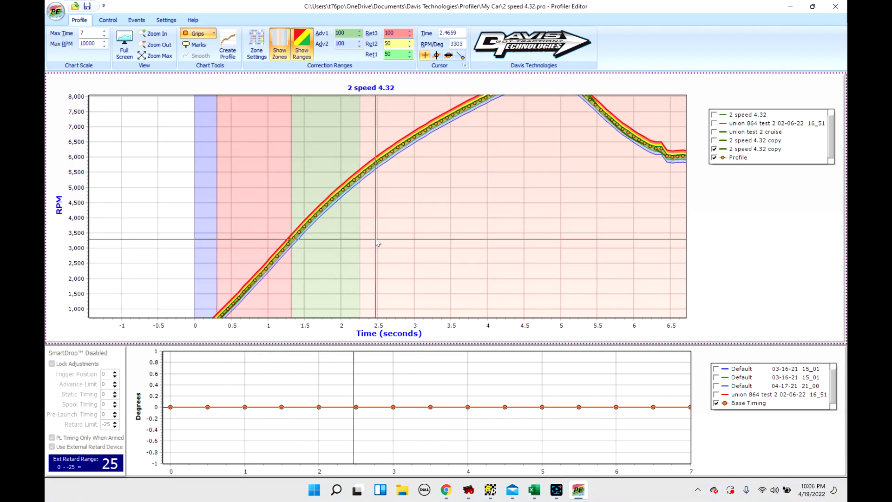
scroll(367, 257, "down", 1)
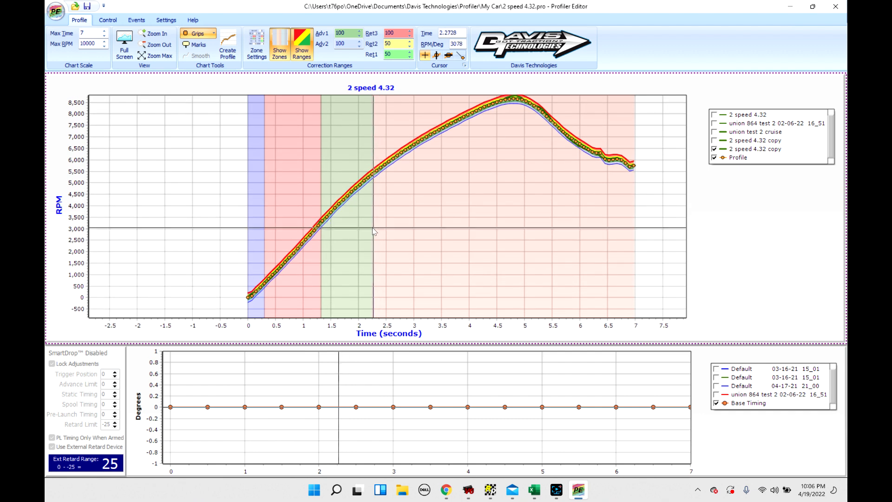
scroll(356, 254, "down", 1)
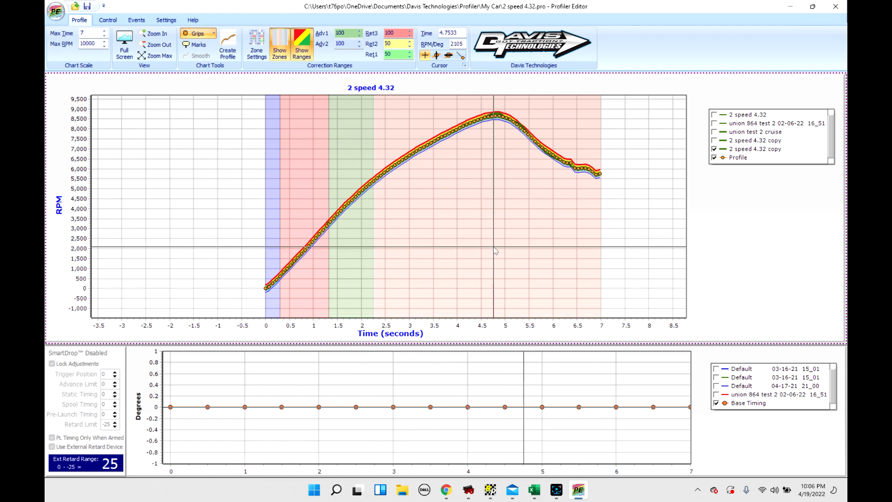
Step: Switch to Holley EFI V6 and browse the Traction folder of the individual configuration library for a config to add
left_click(469, 490)
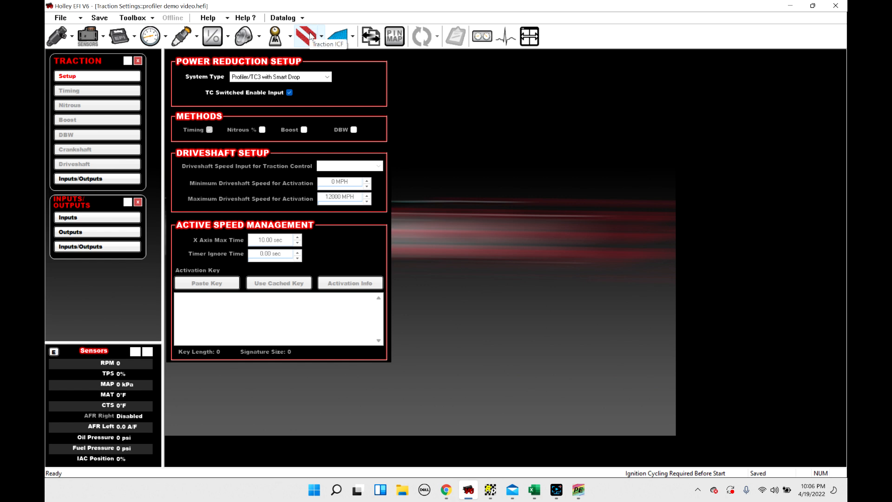
left_click(145, 20)
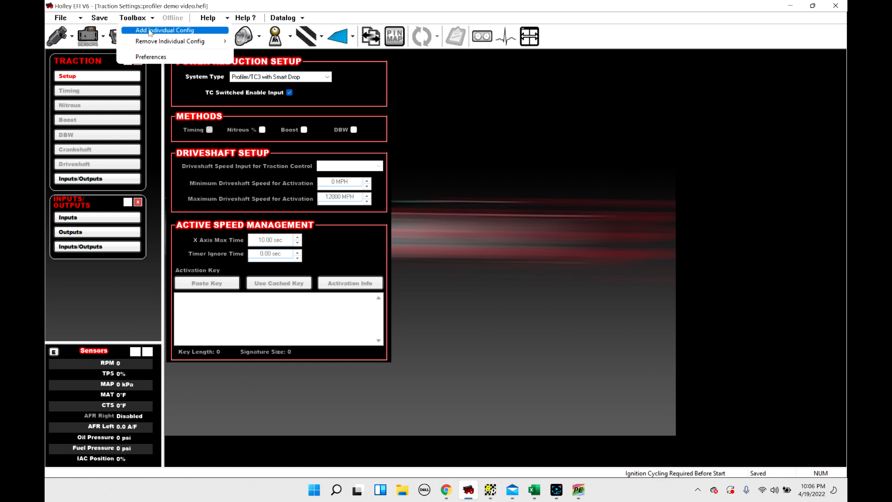
left_click(149, 31)
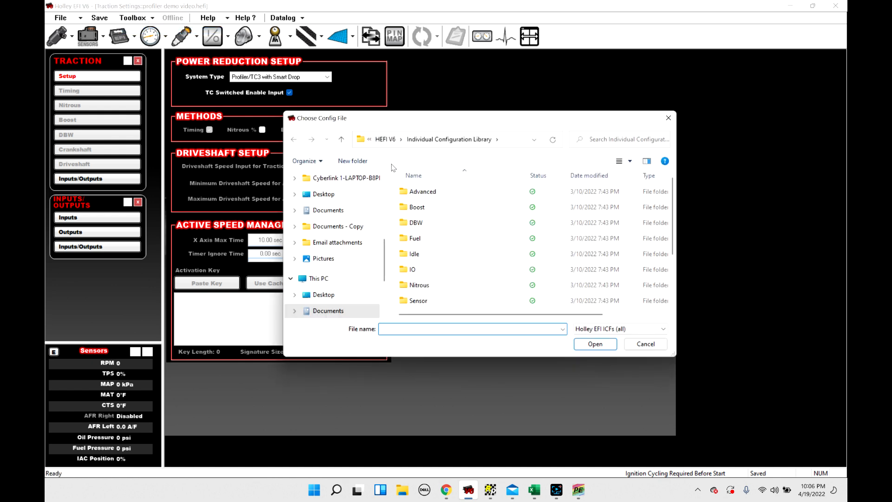
double_click(421, 273)
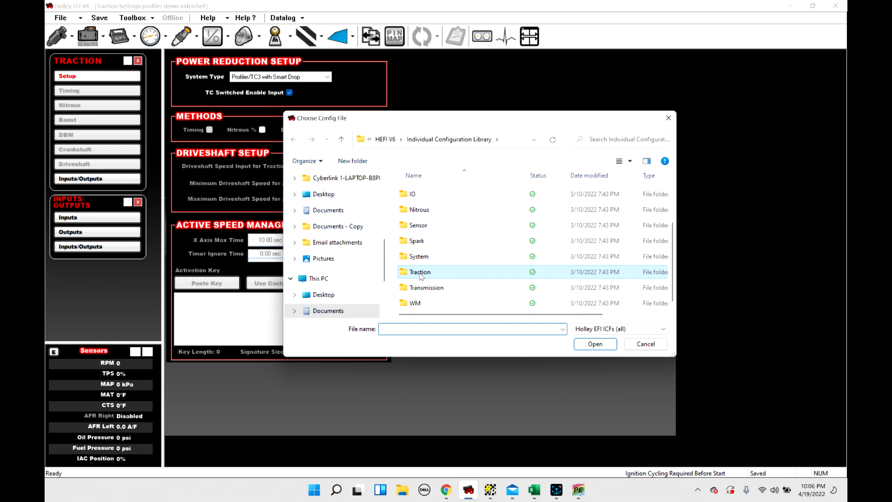
double_click(424, 192)
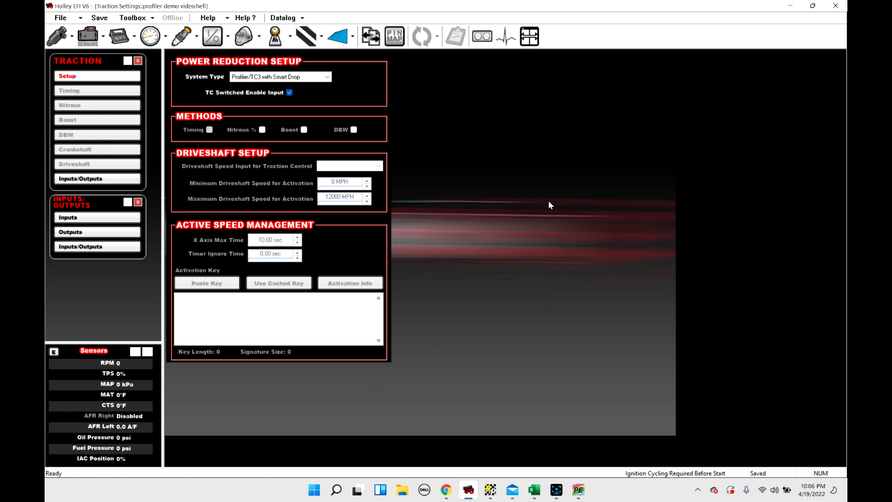
Step: Set the traction System Type to Profiler/TC3 with Smart Drop and show the traction inputs and outputs
left_click(328, 78)
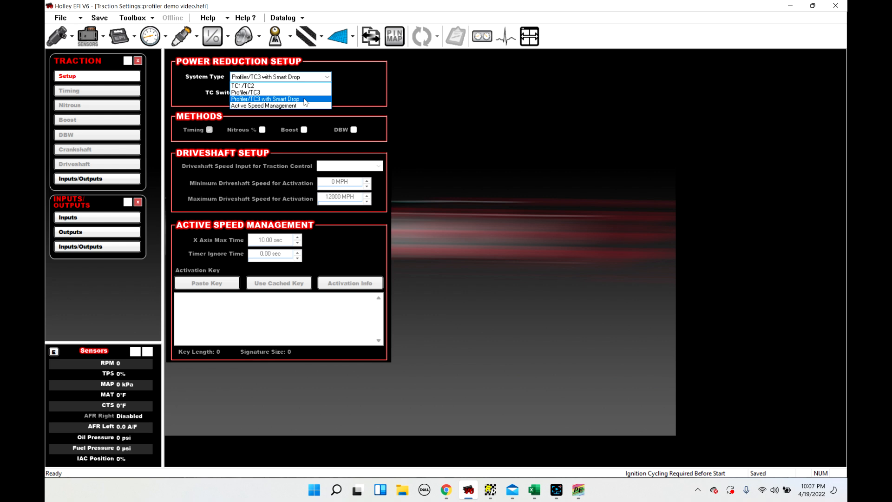
left_click(305, 100)
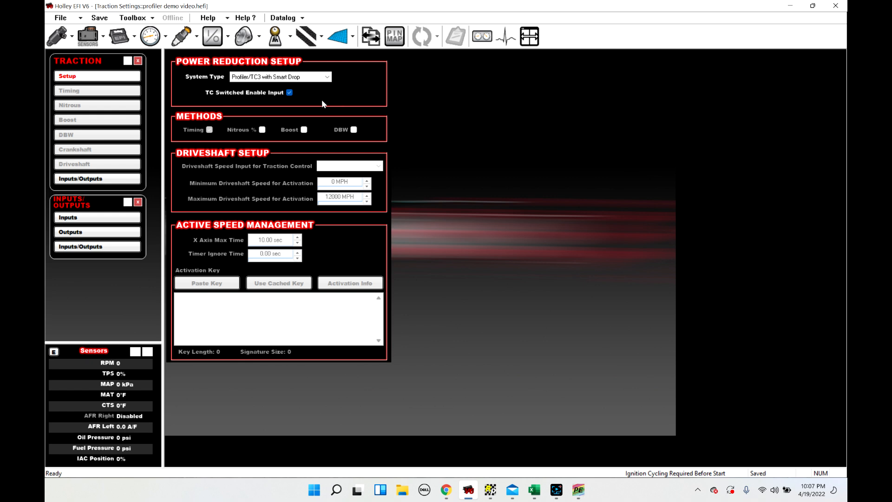
left_click(98, 178)
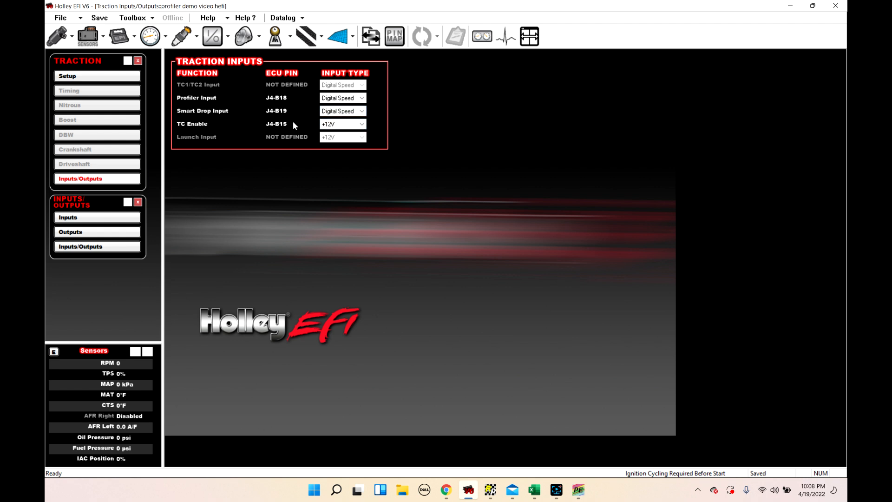
Step: Open the ECU pin map and unassign Profiler Input and Smart Drop Input from pins B18 and B19 of Connector J4
left_click(393, 40)
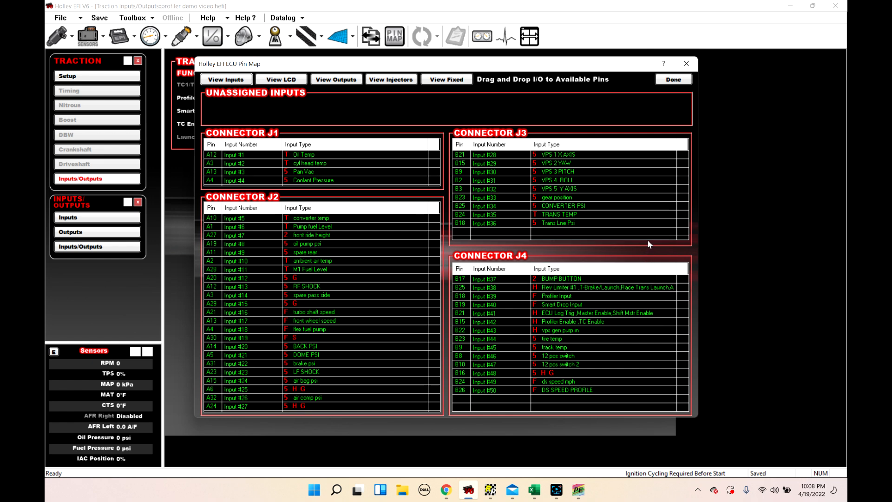
left_click_drag(364, 118, 363, 117)
left_click_drag(303, 114, 212, 120)
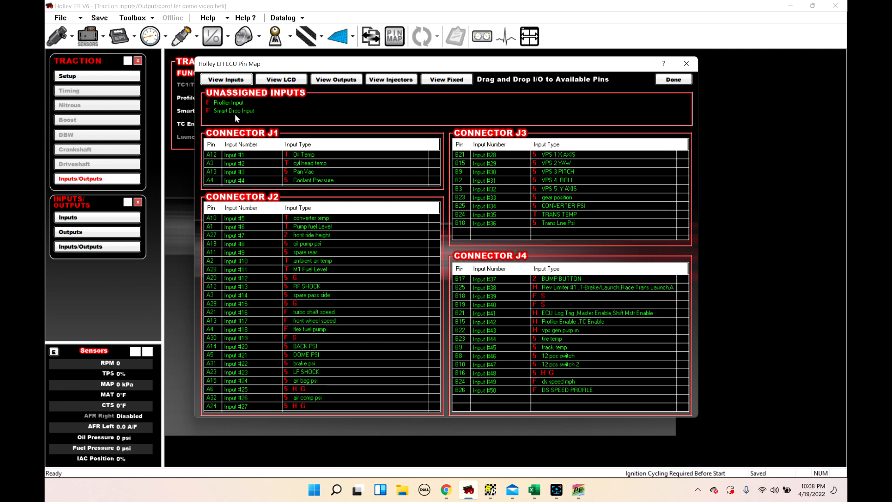
Step: Assign Profiler Input to pin B18 and Smart Drop Input to pin B19 on Connector J4
left_click(234, 103)
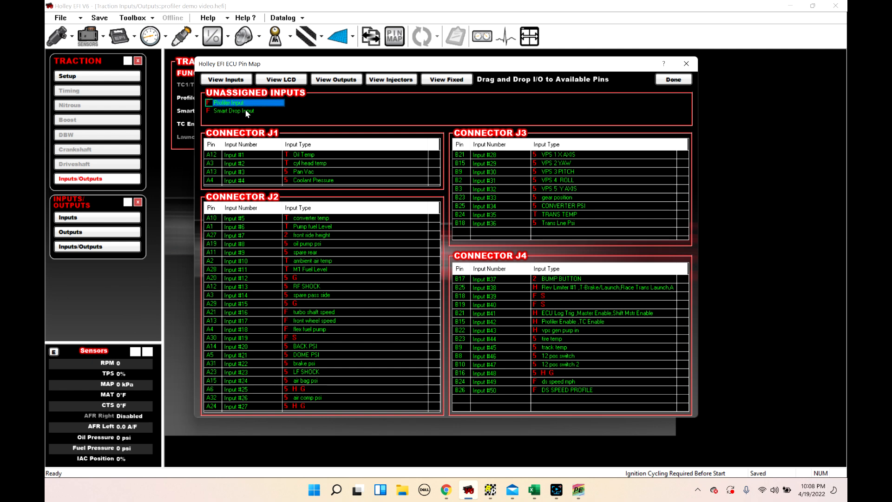
left_click(257, 111)
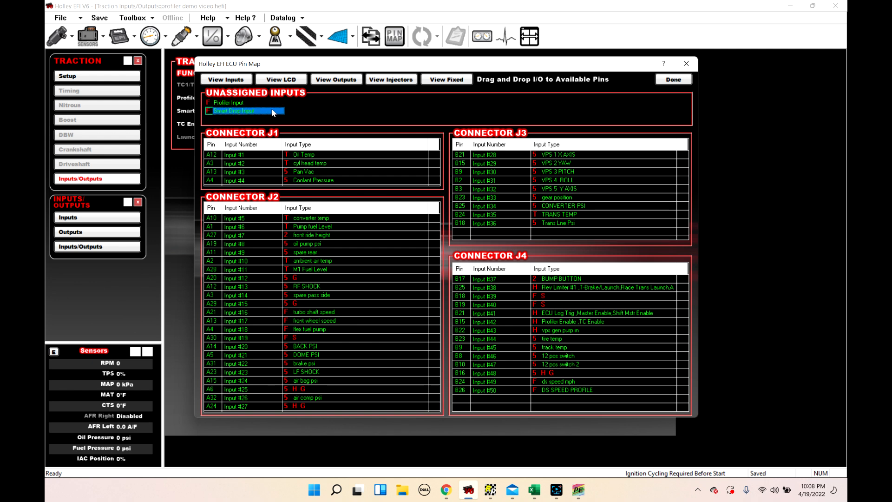
left_click(235, 103)
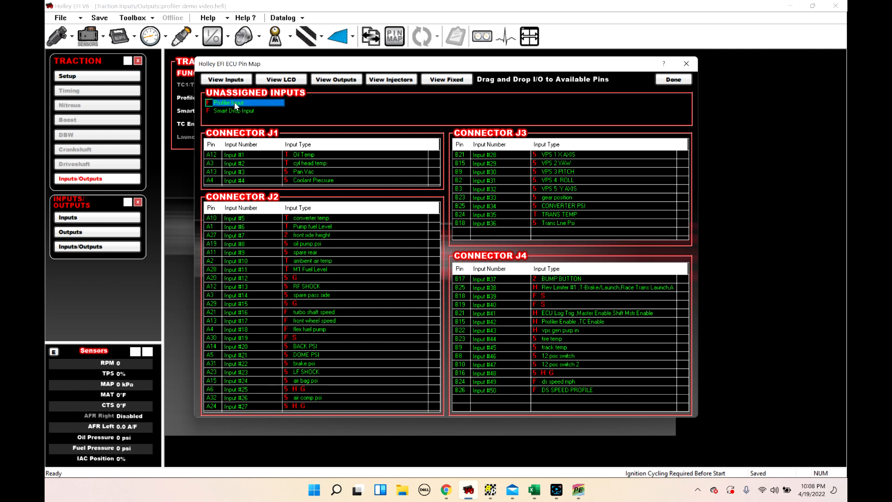
left_click(235, 111)
left_click(235, 103)
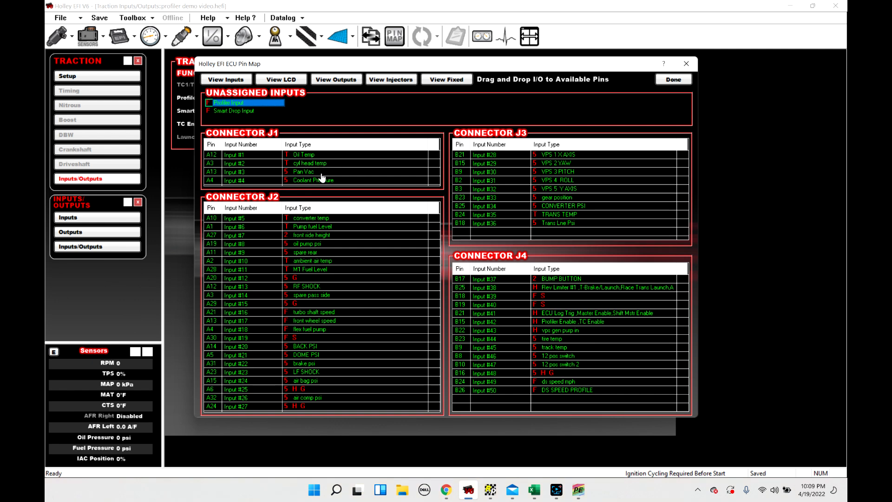
left_click_drag(238, 107, 559, 296)
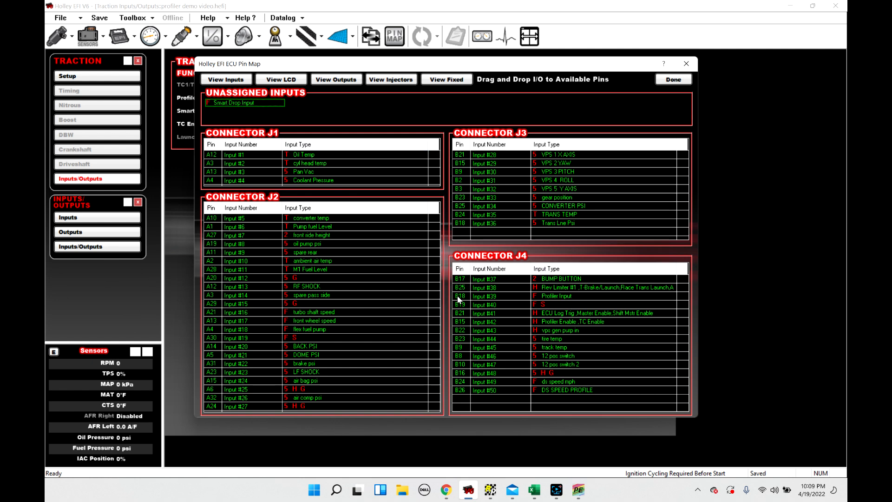
left_click(235, 102)
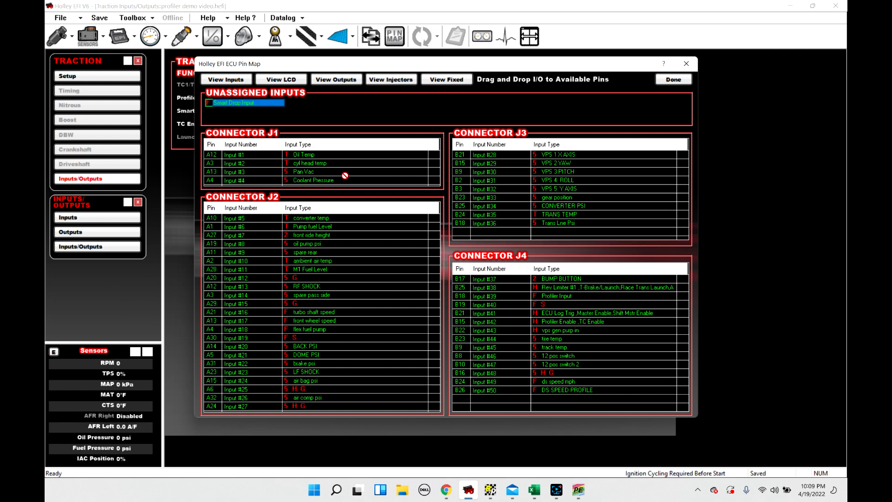
left_click_drag(557, 305, 557, 305)
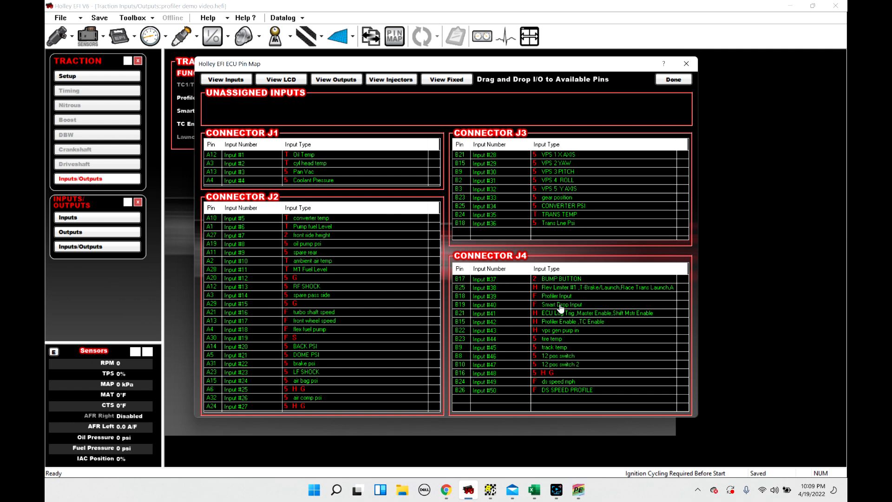
Step: Disable the TC Switched Enable Input in the traction setup and check pin B15 of Connector J4 in the pin map
left_click(562, 324)
left_click_drag(566, 324, 319, 116)
left_click(672, 80)
left_click(303, 38)
left_click(257, 94)
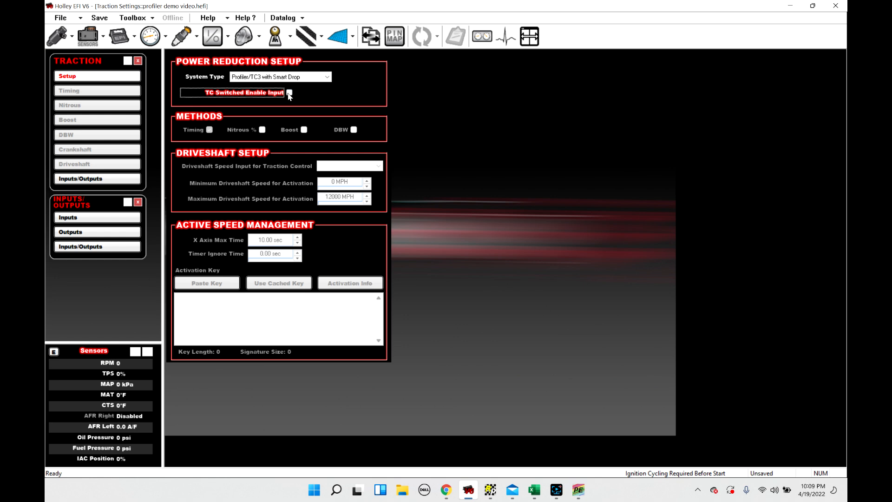
left_click(394, 36)
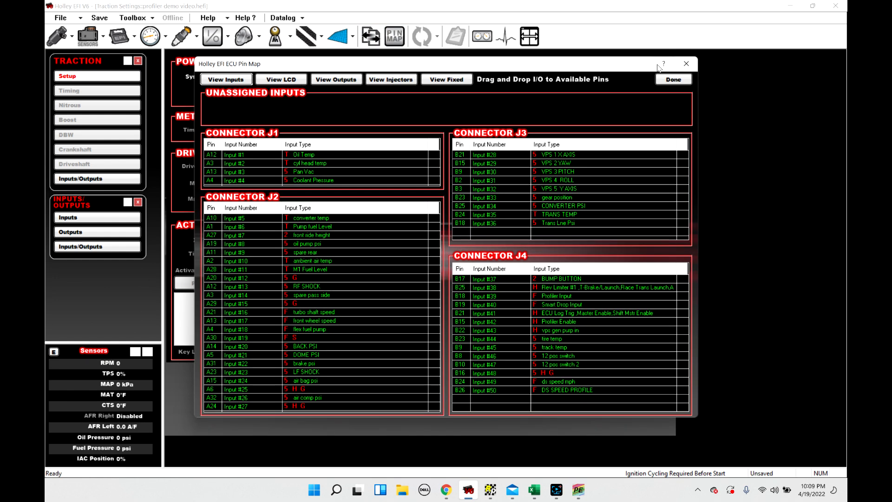
left_click(673, 80)
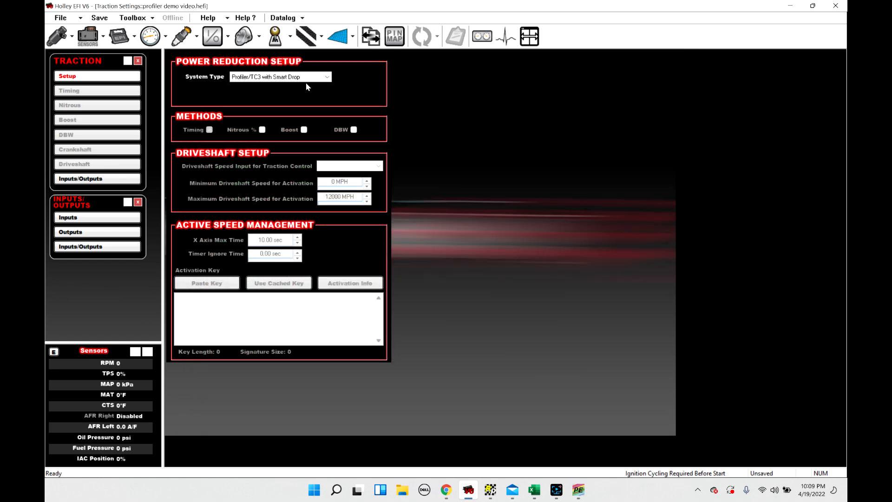
Step: Re-enable the TC Switched Enable Input and assign TC Enable to pin B15 on Connector J4, shared with Profiler Enable
left_click(394, 36)
left_click_drag(220, 104, 587, 321)
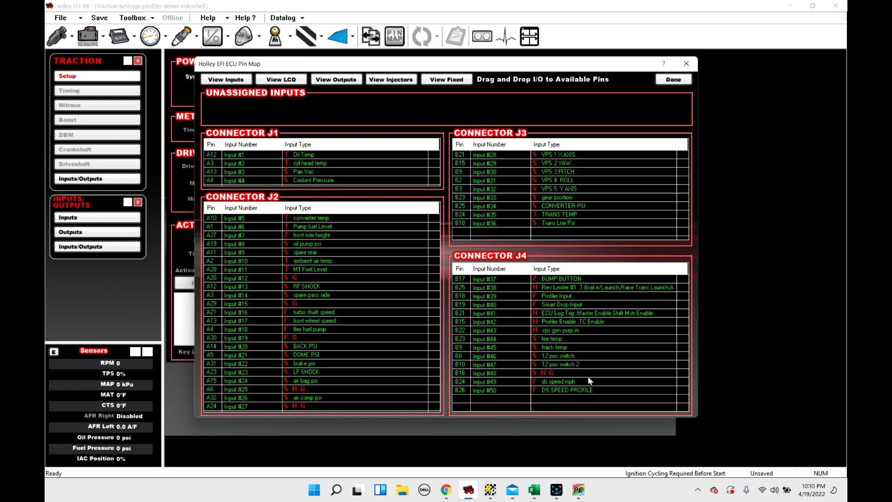
Step: Review the output pin assignments and open the configuration of the profiler t brake output
left_click(351, 82)
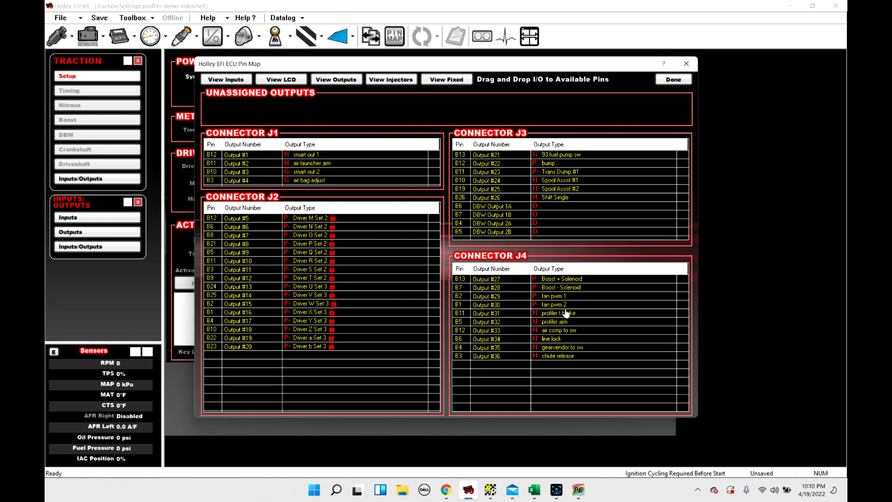
left_click(673, 80)
left_click(213, 36)
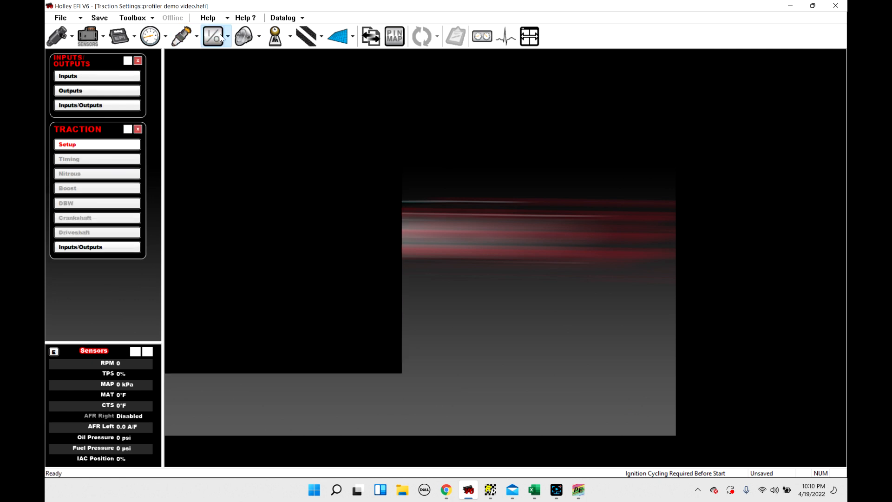
left_click(76, 93)
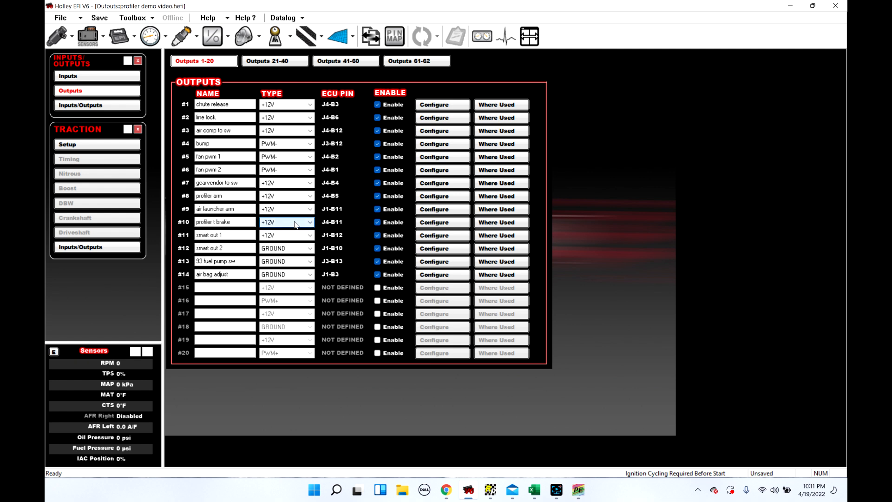
left_click(440, 228)
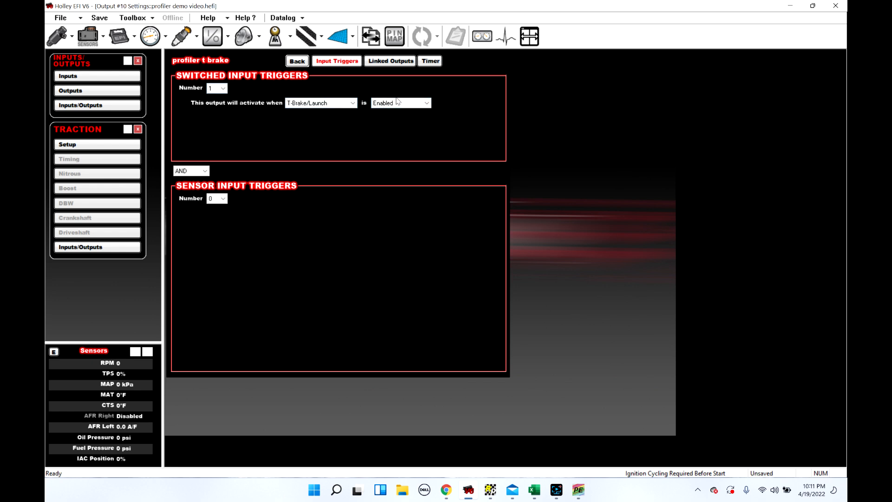
Step: Check the profiler t brake and profiler arm output pins on Connector J4 in the pin map and return to the outputs list
left_click(393, 39)
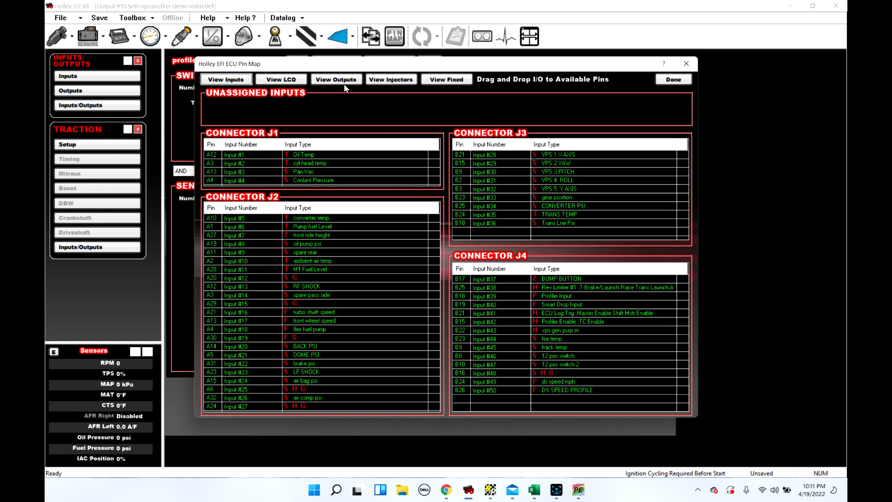
left_click(343, 83)
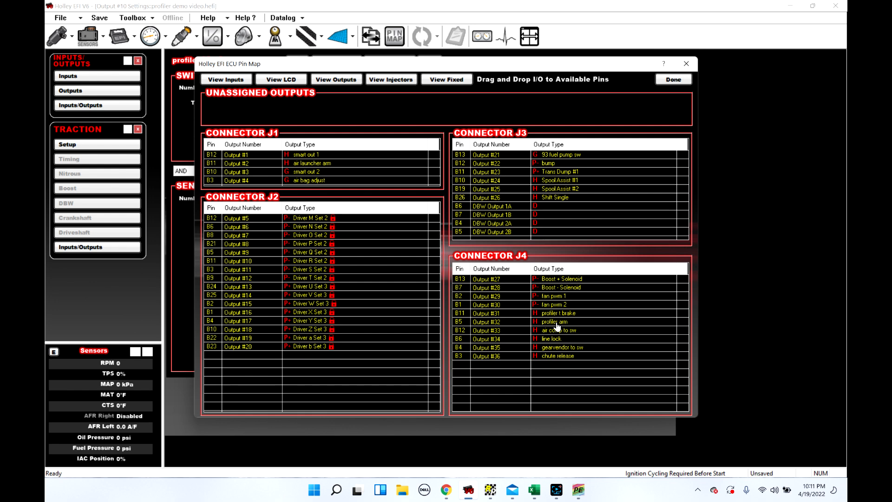
left_click(673, 79)
left_click(297, 61)
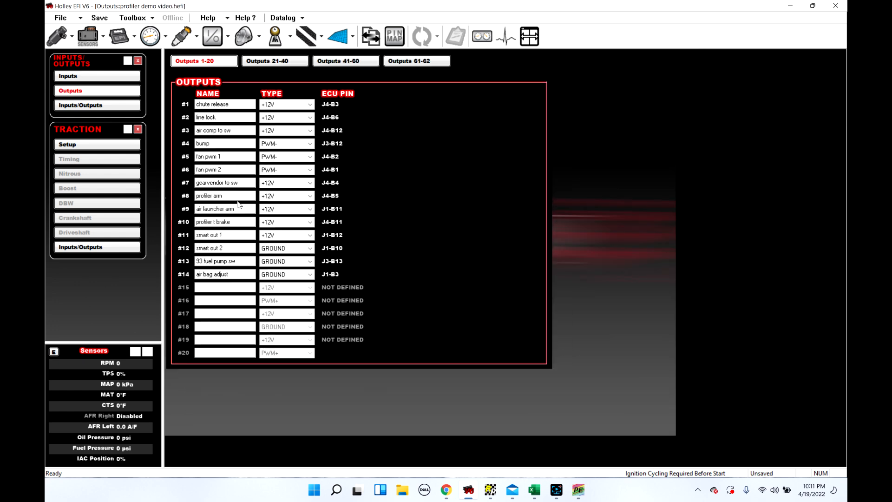
Step: Configure the profiler arm output to activate when Profiler Enable is Enabled
left_click(430, 196)
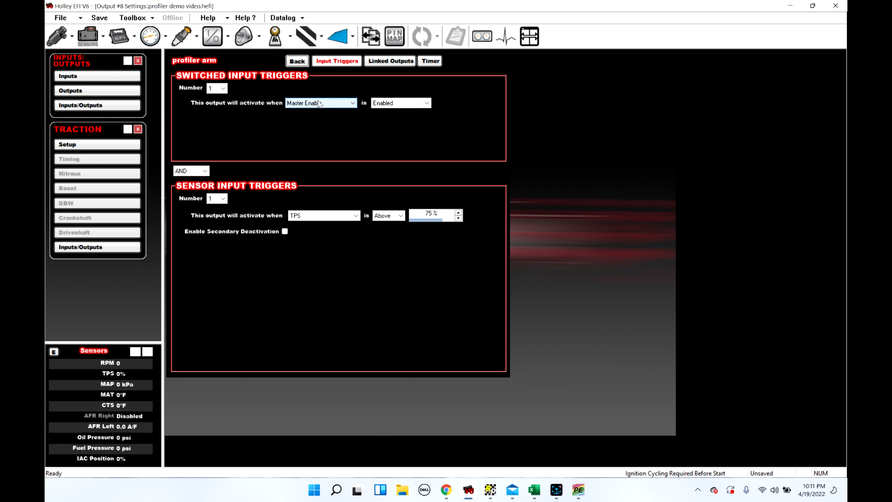
left_click(338, 103)
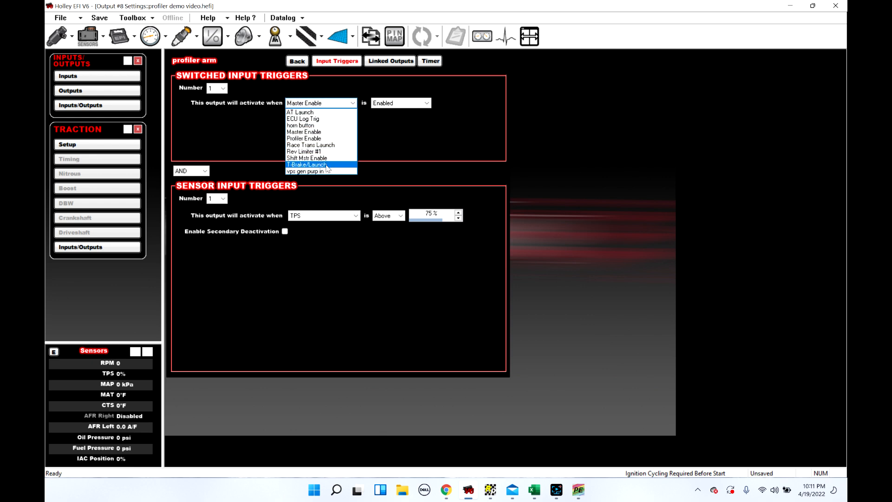
left_click(311, 139)
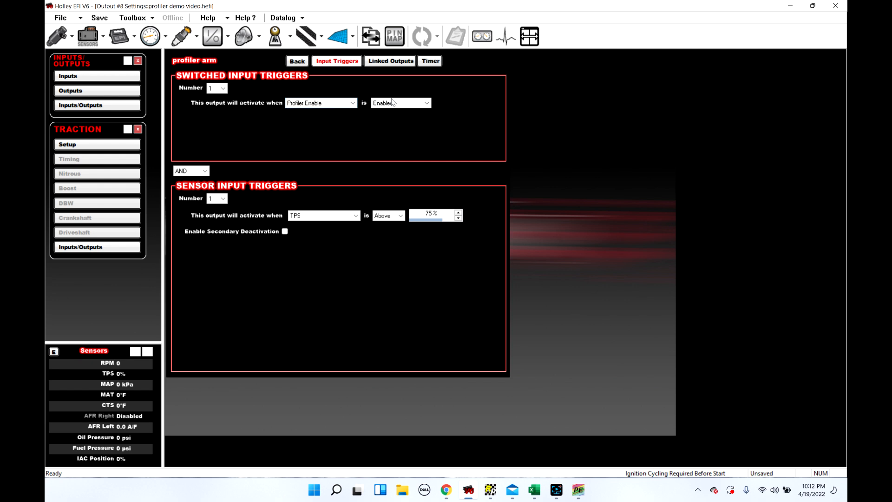
left_click(336, 104)
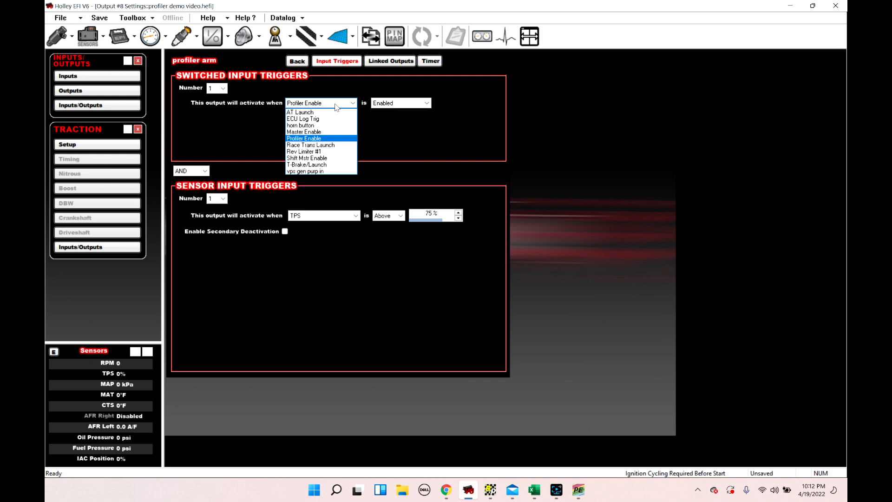
left_click(337, 106)
left_click(400, 104)
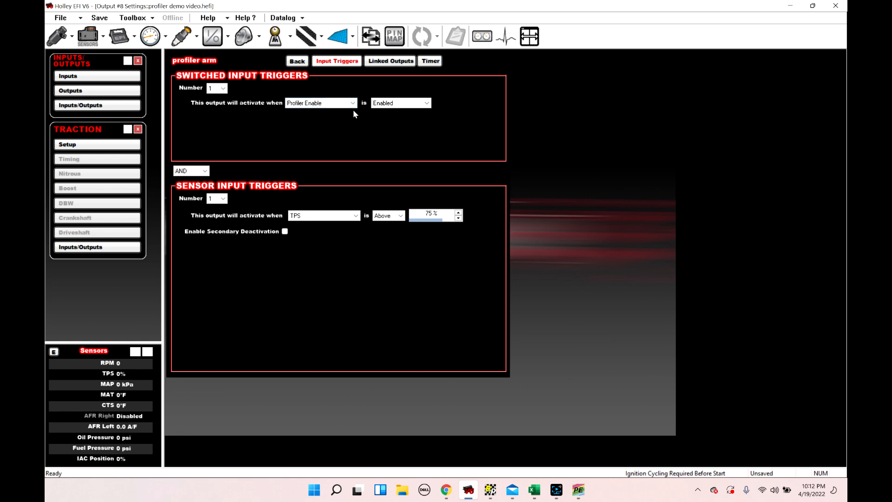
Step: Review the ECU pin map's output and input assignments, comparing the profiler entries on Connector J4
left_click(394, 36)
left_click(336, 80)
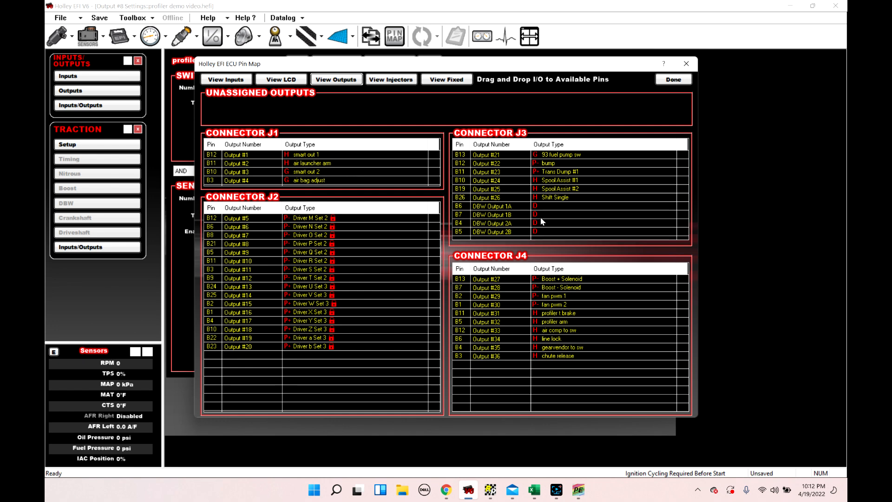
left_click(231, 81)
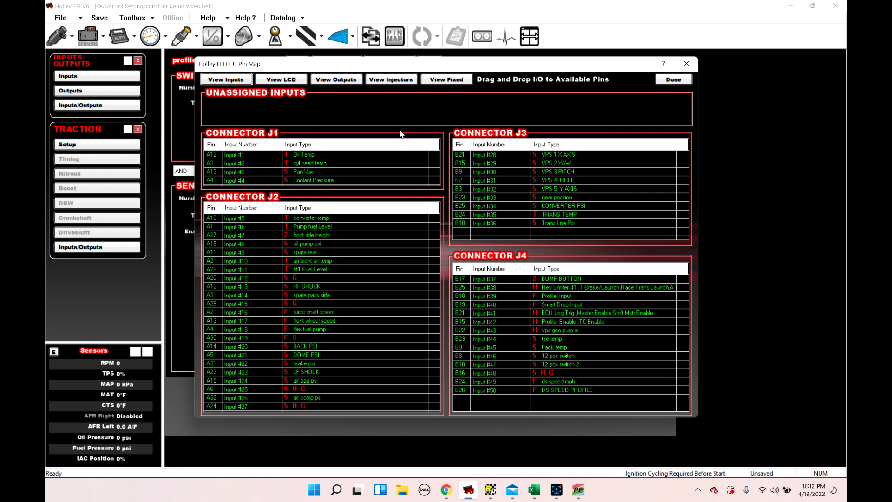
left_click(336, 80)
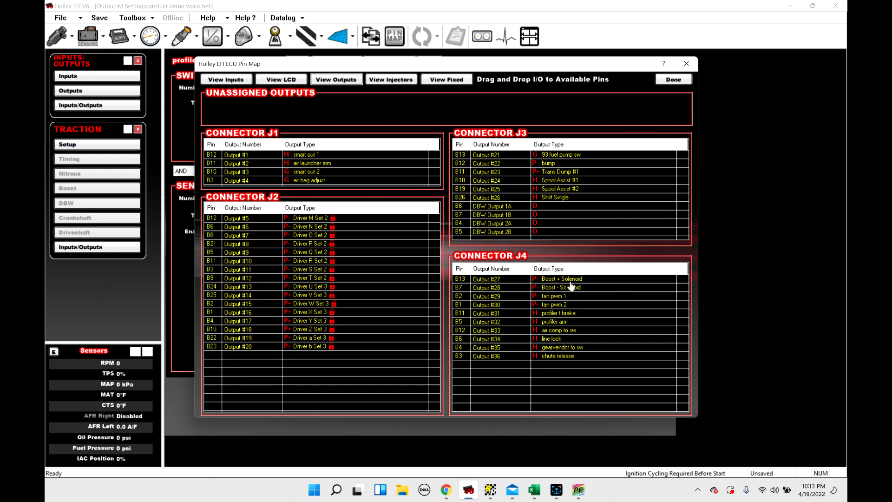
left_click(674, 80)
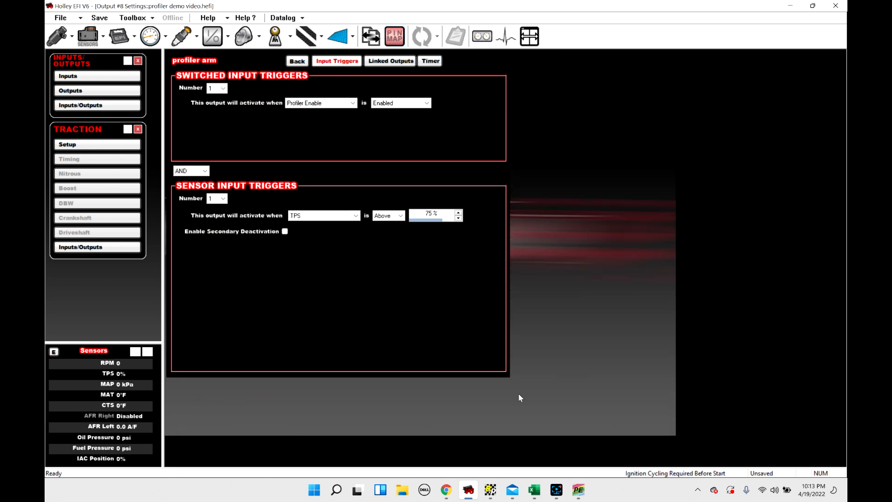
Step: Switch to Profiler Editor and display only the first 2 speed 4.32 copy curve, hiding Profile, the zones and the correction ranges
left_click(585, 496)
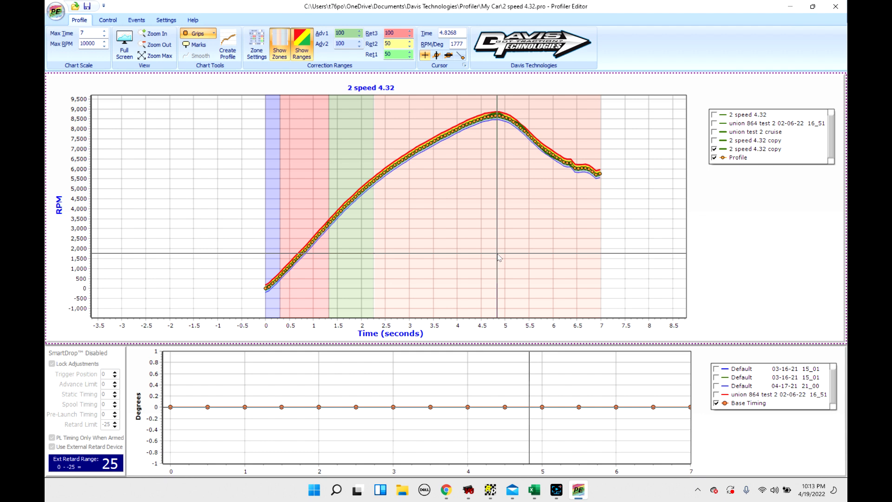
left_click(715, 140)
left_click(715, 149)
left_click(715, 157)
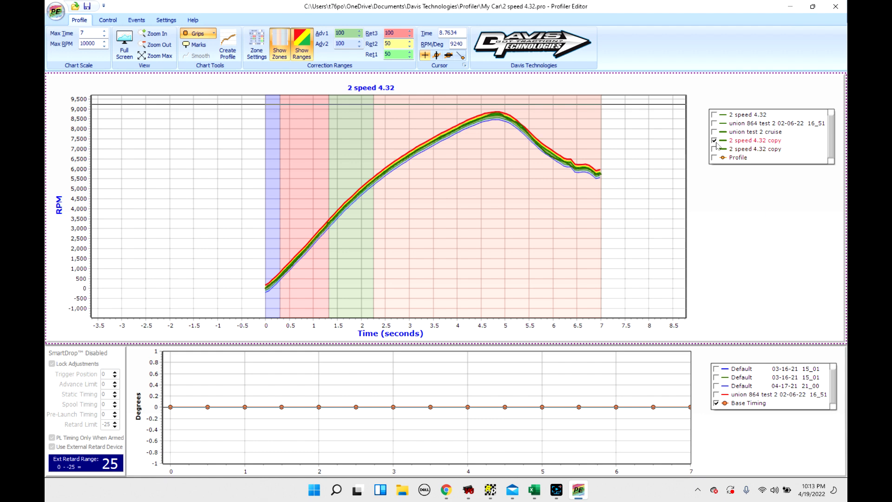
left_click(281, 43)
left_click(302, 44)
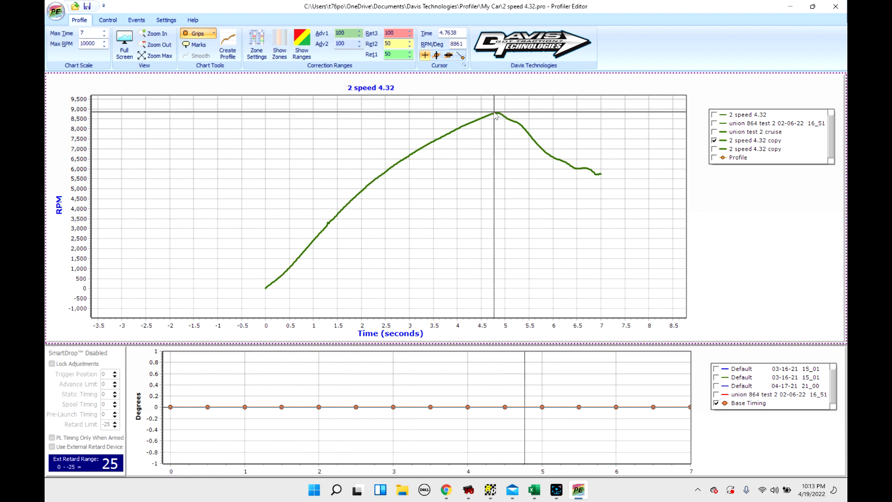
Step: Look at the profile download and upload commands and examine the peak of the displayed RPM curve
left_click(108, 20)
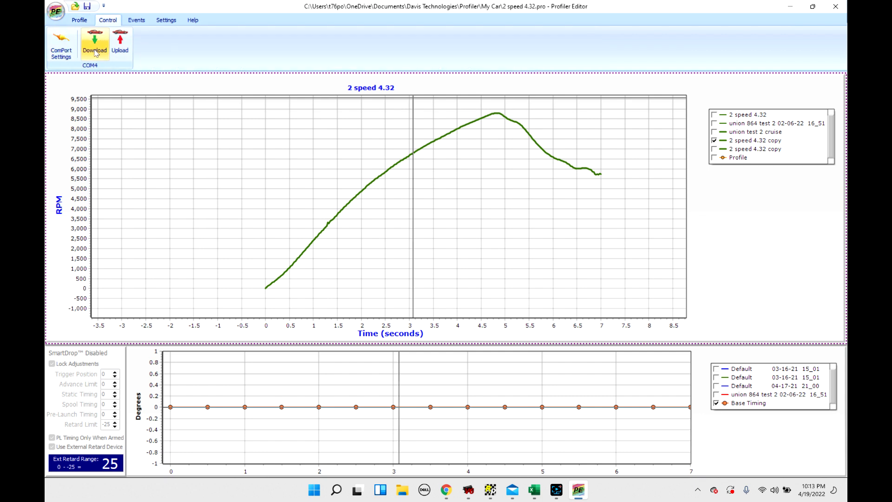
left_click(79, 20)
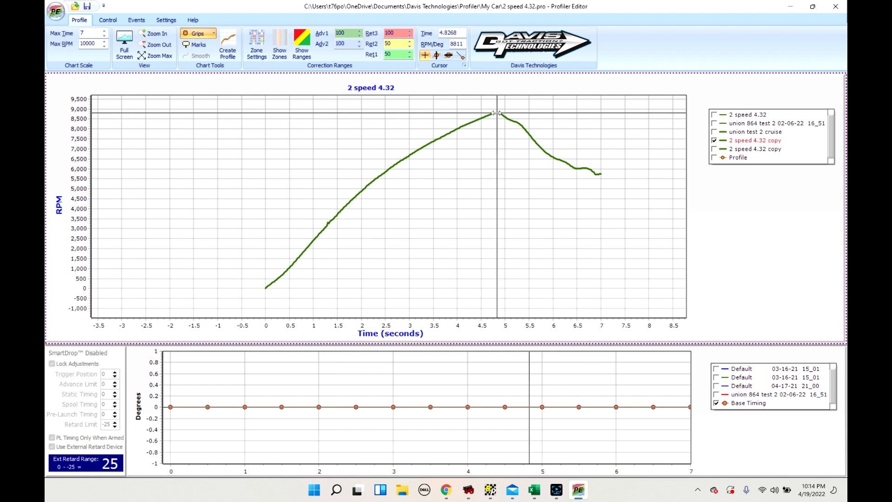
left_click_drag(497, 113, 507, 136)
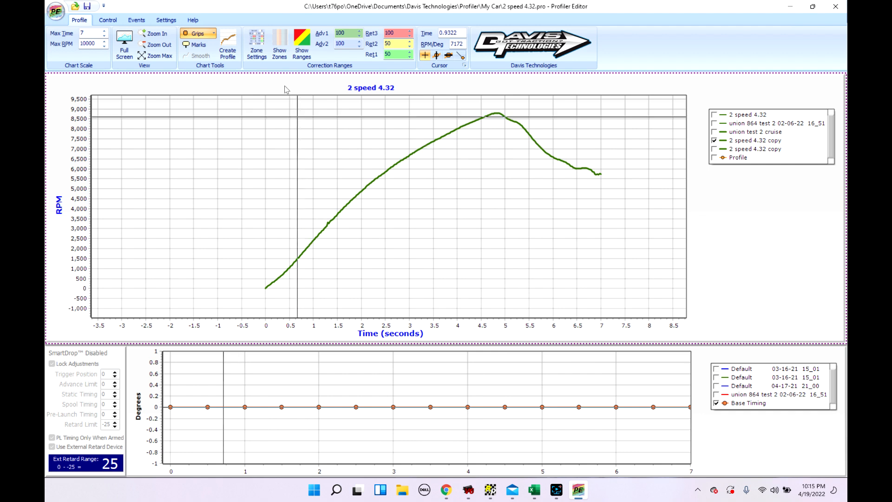
Step: Show the zones on the RPM chart and inspect the early part of the curve up close
left_click(279, 46)
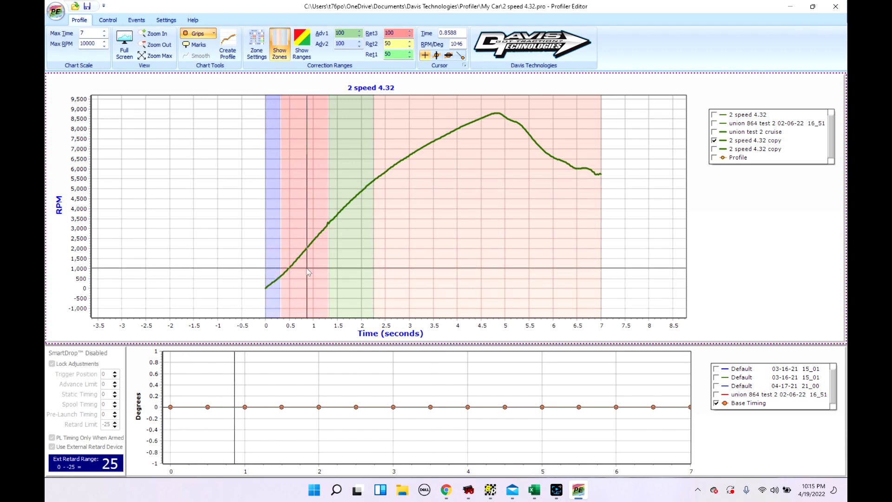
scroll(289, 280, "up", 3)
left_click_drag(289, 277, 239, 256)
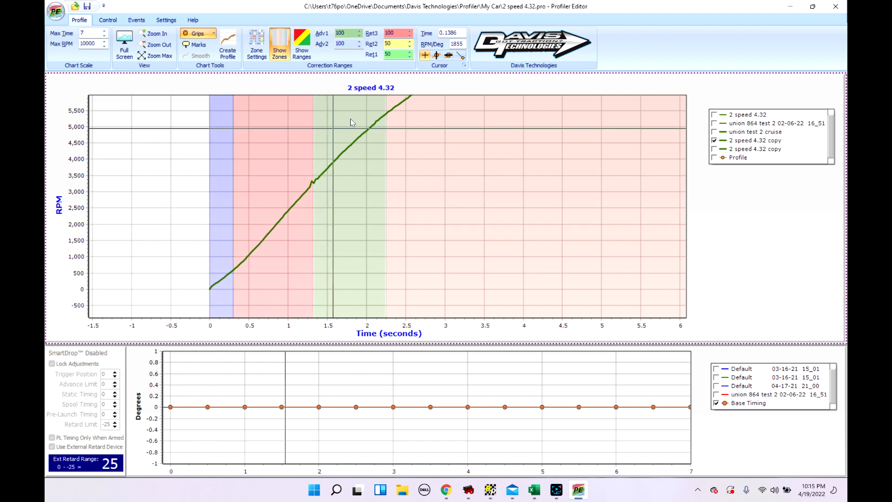
Step: Add four zones in the zone settings for a total of eight, and enlarge the window to show them all
left_click(256, 49)
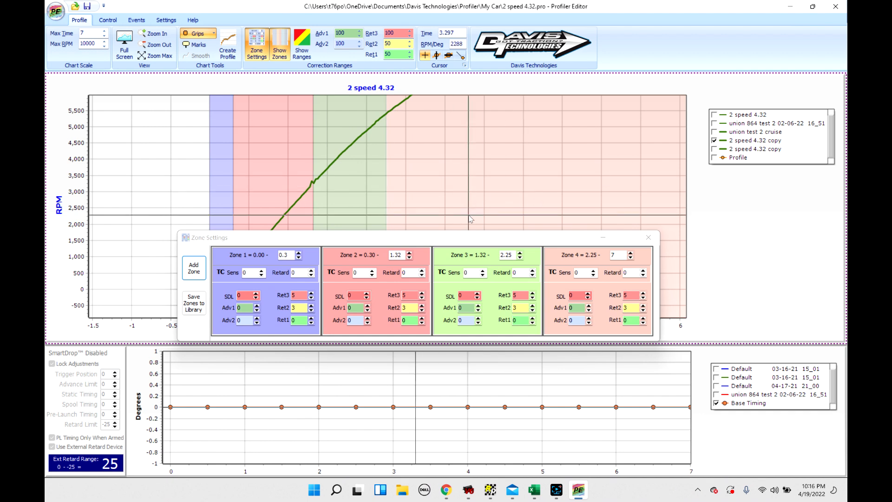
left_click(193, 268)
left_click(194, 268)
left_click(194, 268)
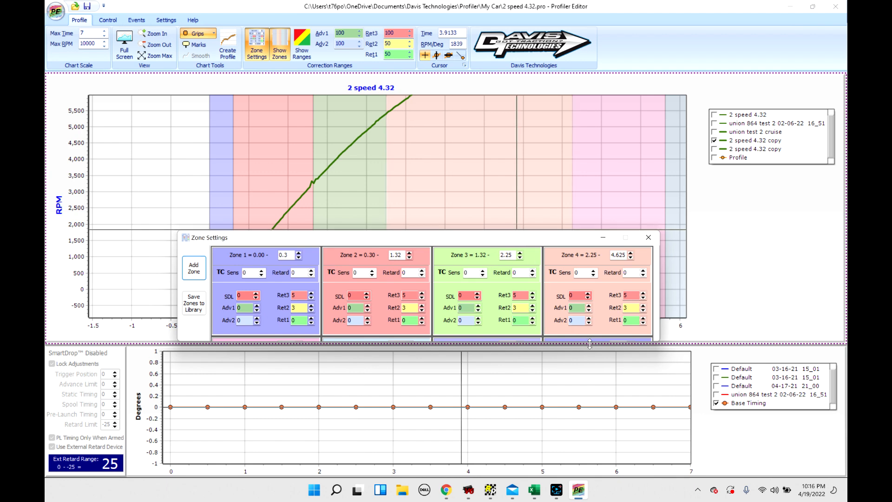
left_click_drag(575, 239, 564, 192)
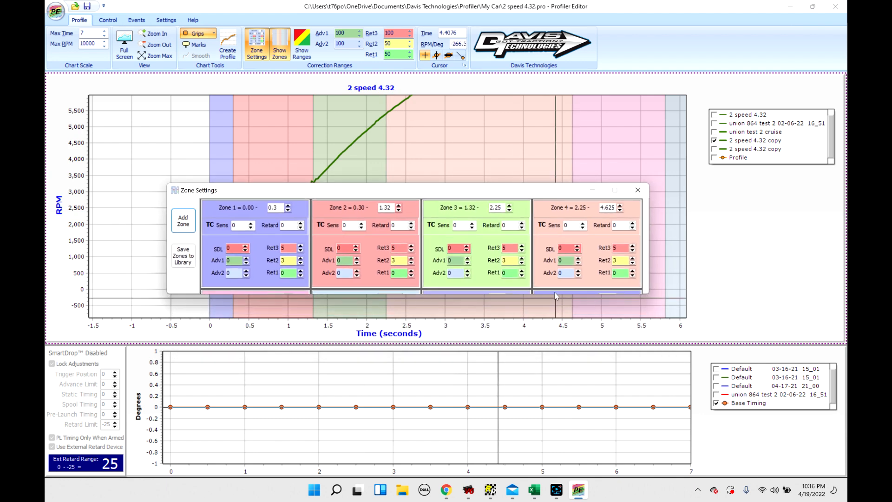
left_click_drag(557, 294, 561, 436)
left_click_drag(497, 194, 549, 236)
left_click_drag(430, 237, 497, 245)
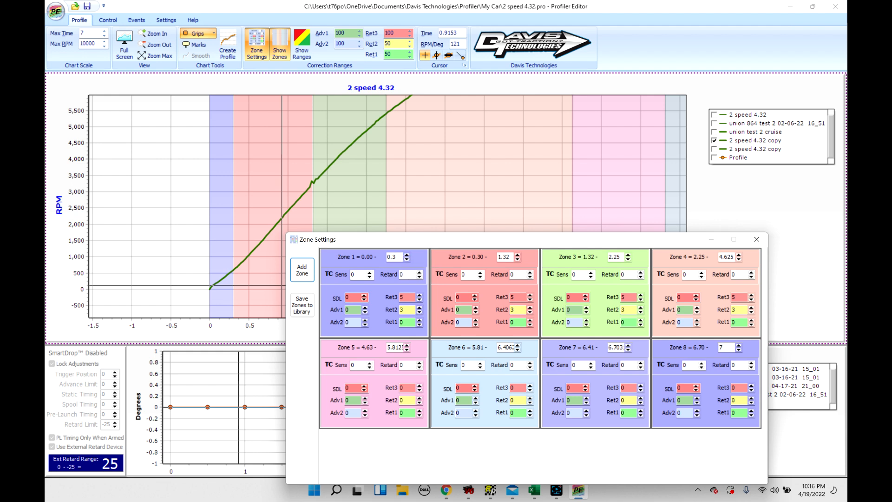
Step: Try zone 1 end times of 0.88 and 0.72 seconds, settle on 0.4, and close the zone settings
left_click(408, 254)
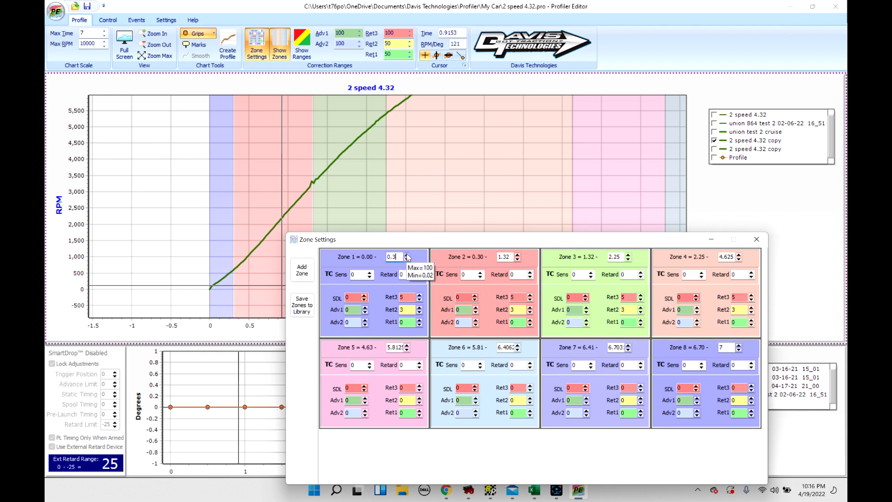
left_click(407, 255)
left_click(408, 256)
left_click(408, 256)
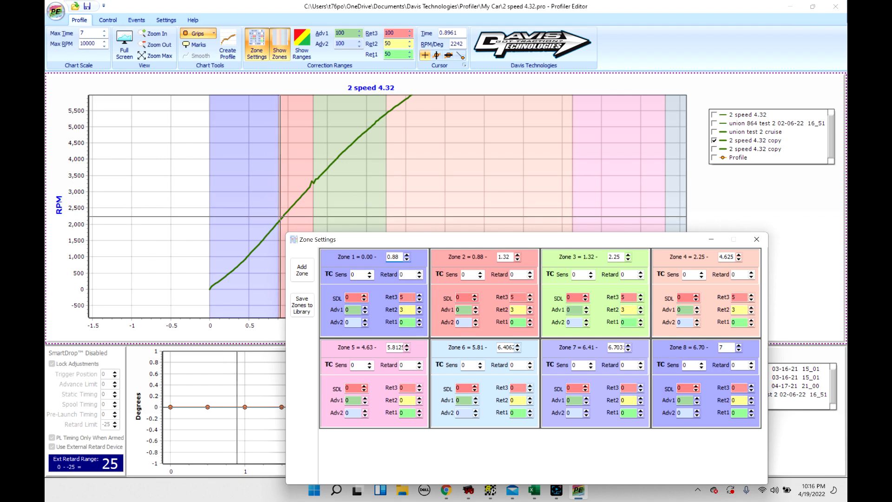
left_click(408, 260)
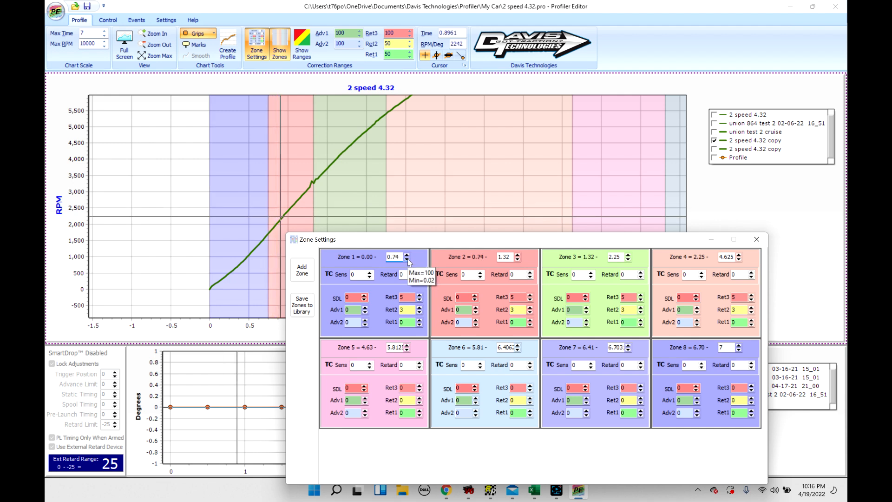
left_click(408, 260)
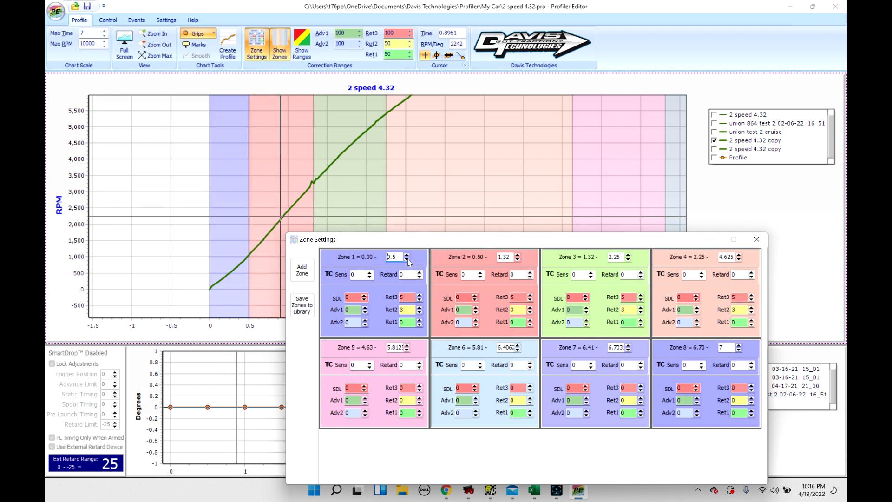
left_click(408, 259)
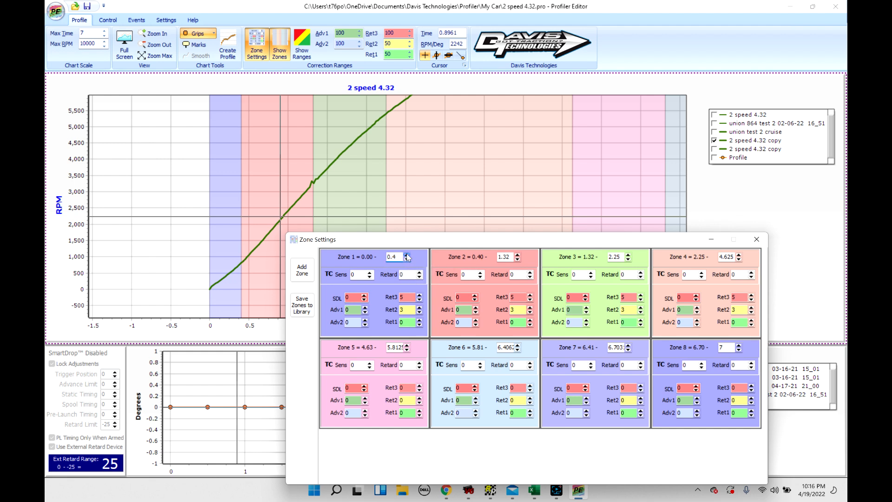
left_click(406, 255)
left_click(407, 256)
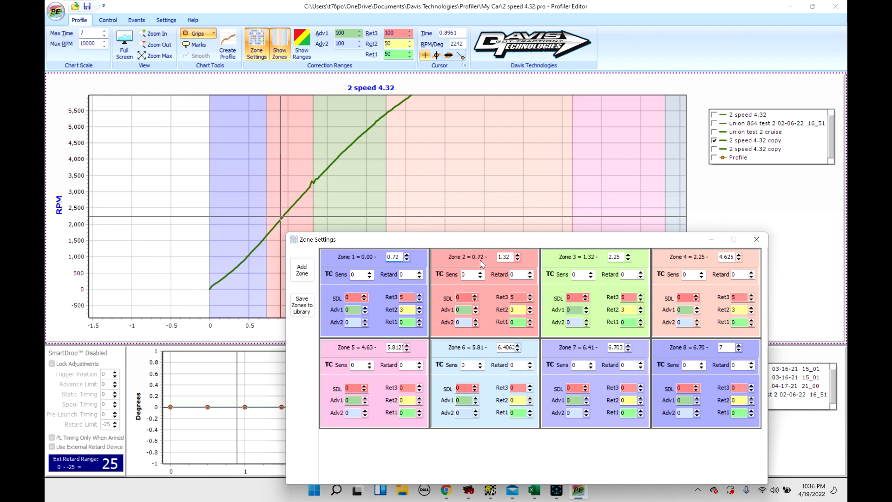
left_click(409, 260)
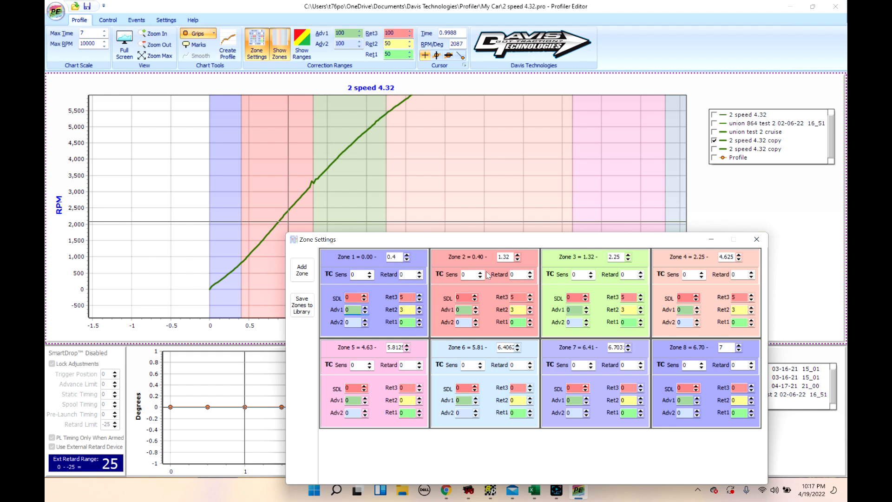
left_click(756, 240)
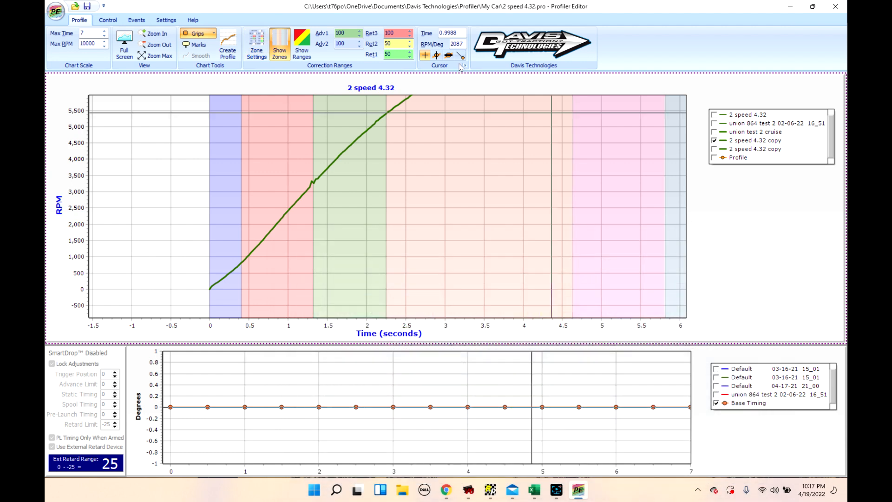
Step: Show the correction ranges on the chart and examine the colored bands around the curve within zone 3
left_click(302, 47)
left_click_drag(381, 184, 438, 256)
scroll(439, 256, "up", 3)
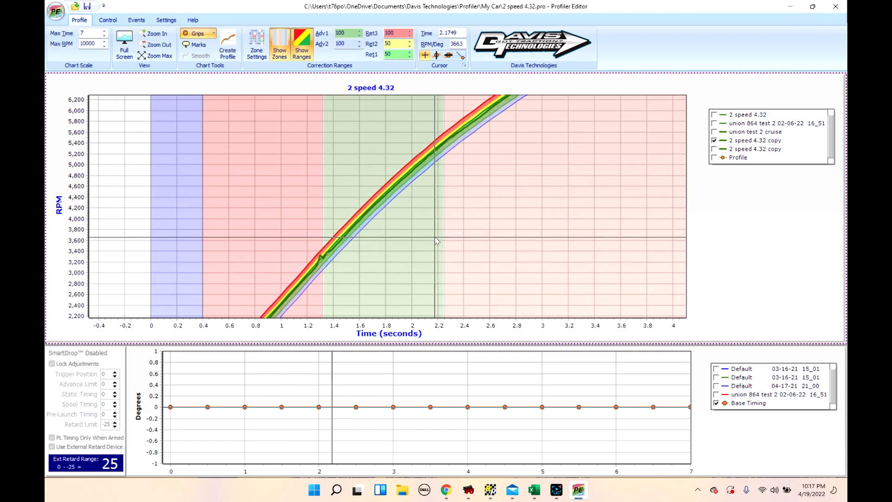
scroll(382, 236, "up", 4)
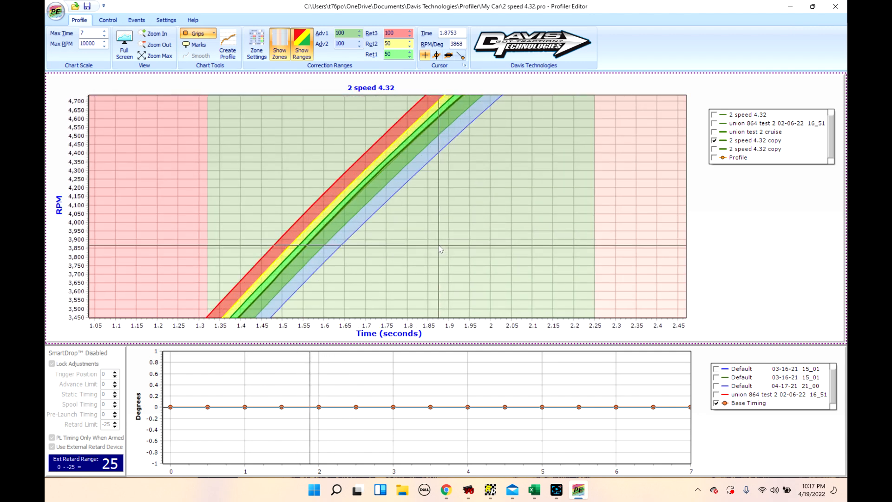
scroll(434, 282, "up", 4)
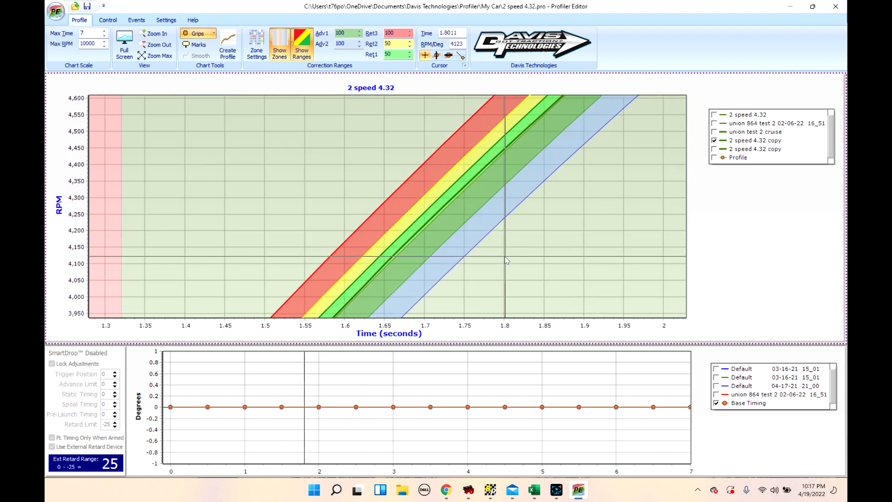
Step: Set the Ret1 correction range to 100 and the Ret2 range to 200
left_click_drag(501, 254, 446, 235)
scroll(521, 254, "up", 3)
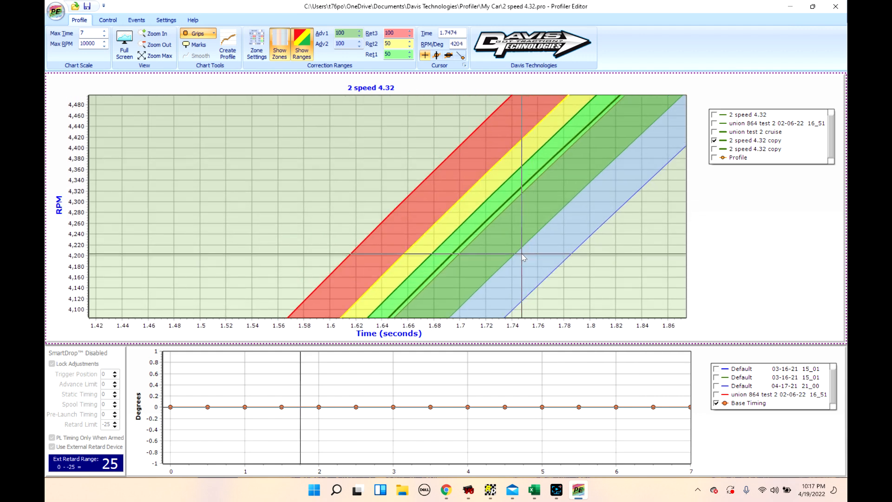
left_click_drag(521, 254, 481, 195)
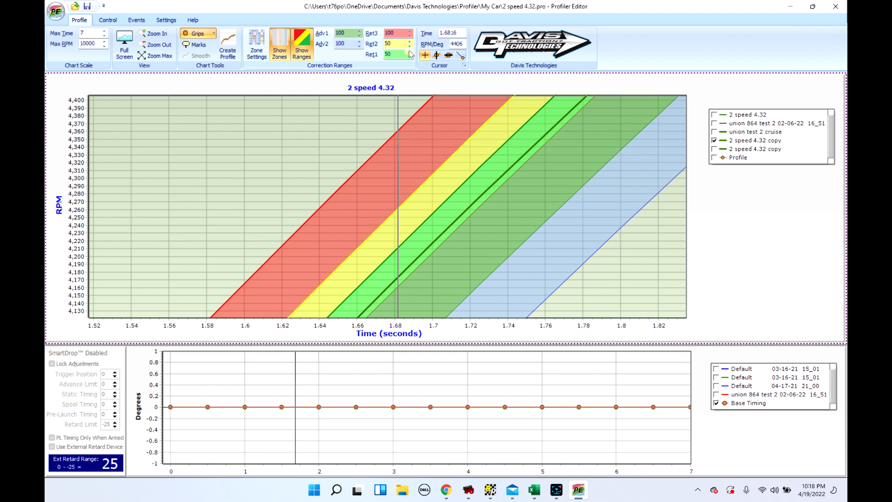
left_click(388, 54)
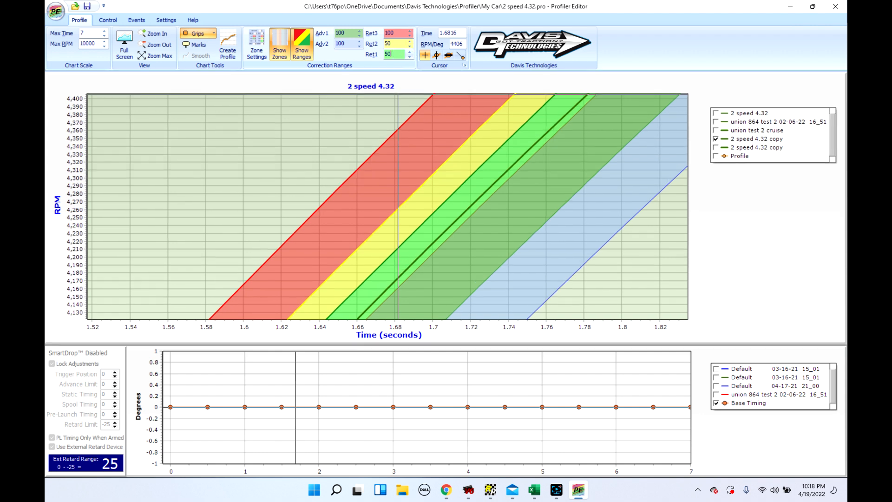
type("100")
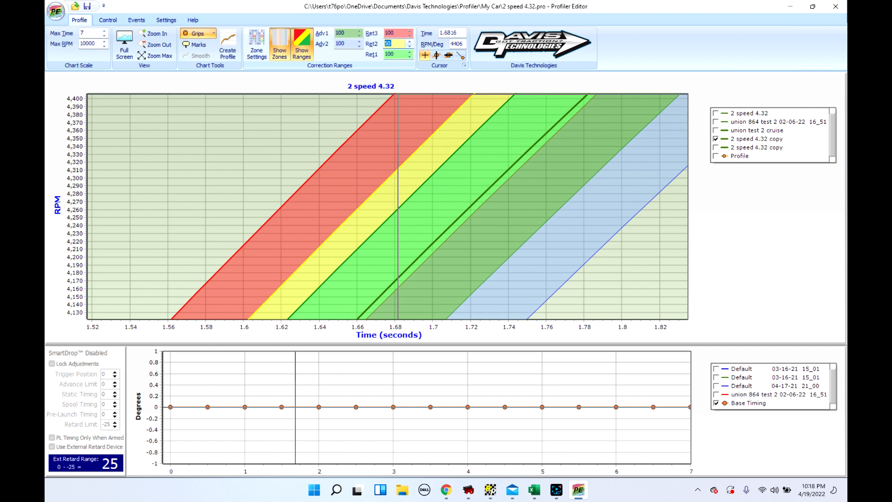
type("200")
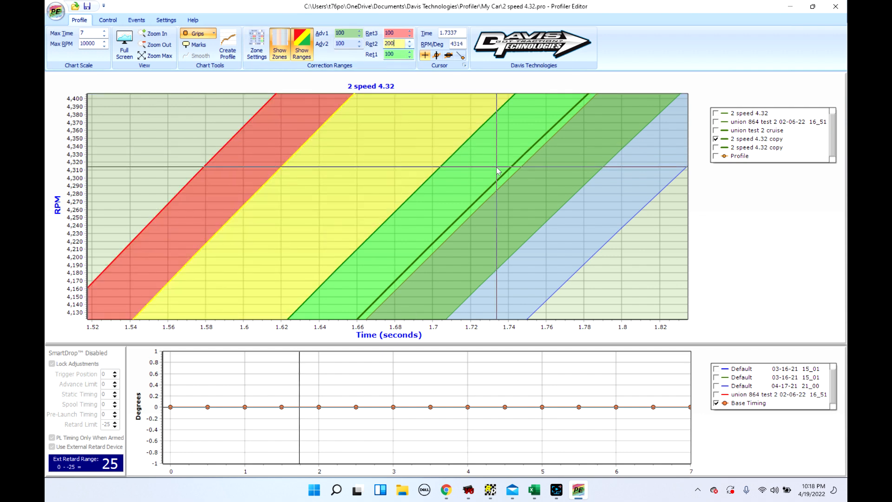
key("alt+c")
left_click(392, 183)
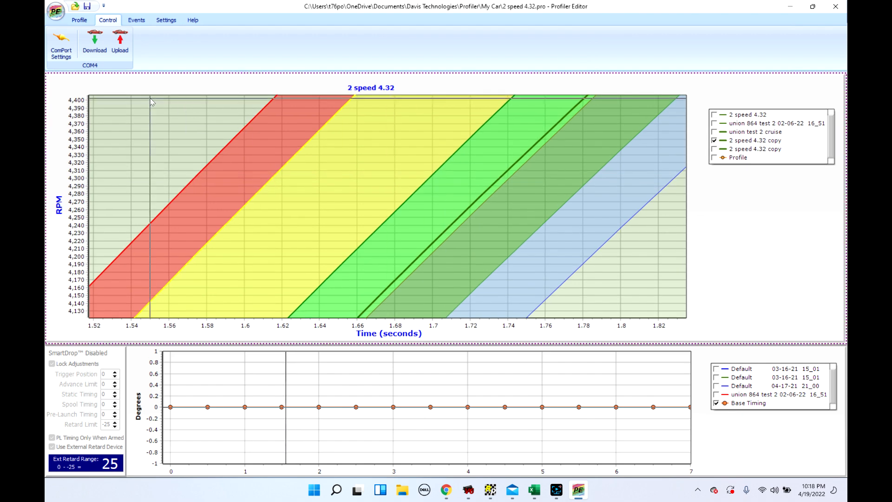
left_click(79, 20)
Step: Try a Ret1 correction range of 400 and check the band's width around the curve
scroll(399, 184, "down", 2)
scroll(398, 184, "down", 2)
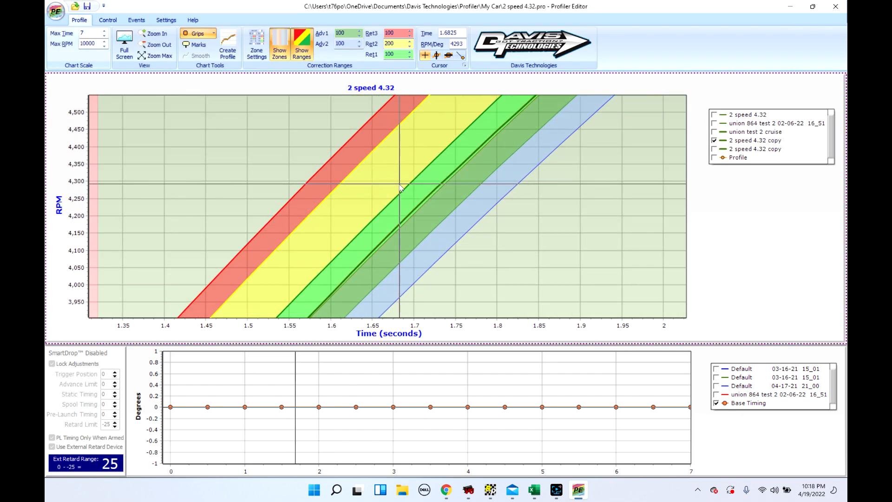
scroll(400, 188, "down", 1)
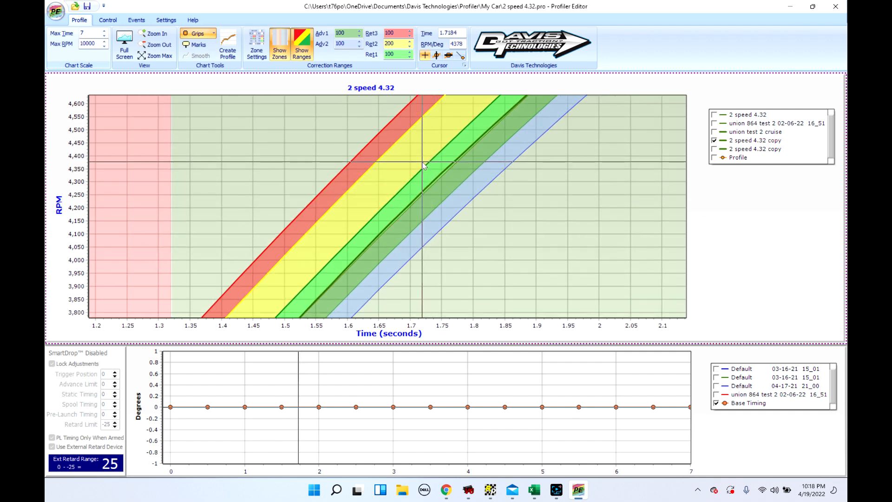
left_click(393, 54)
type("400")
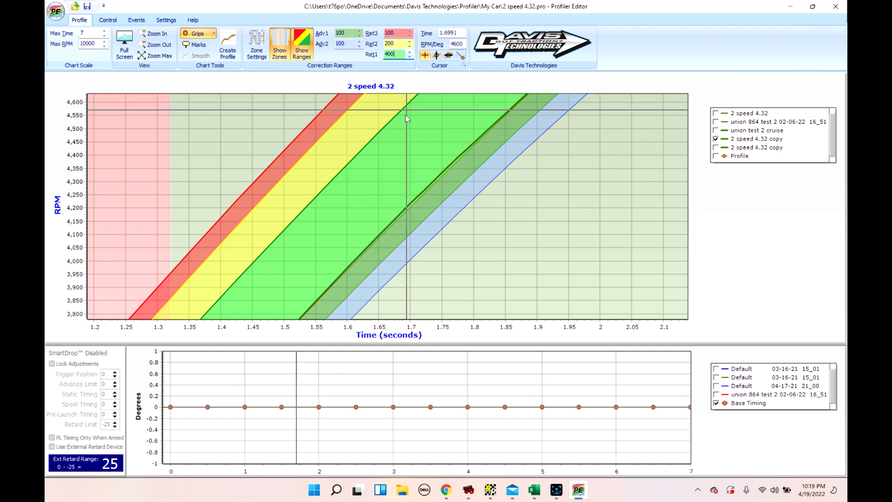
left_click(410, 203)
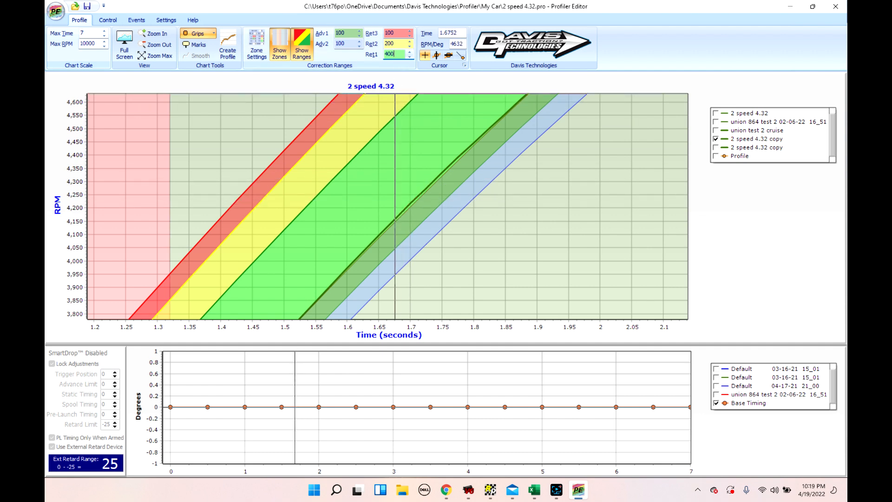
Step: Set both the Ret1 and Ret2 correction ranges back to 50
type("50")
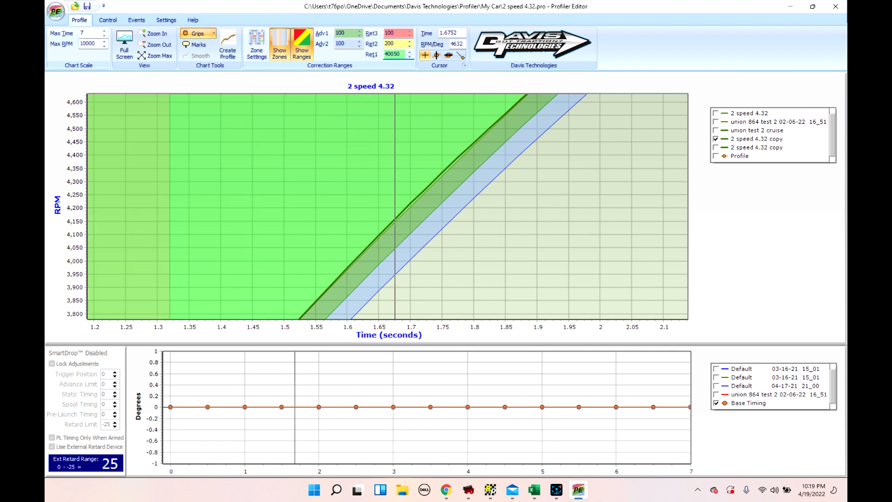
key("BackSpace")
key("BackSpace")
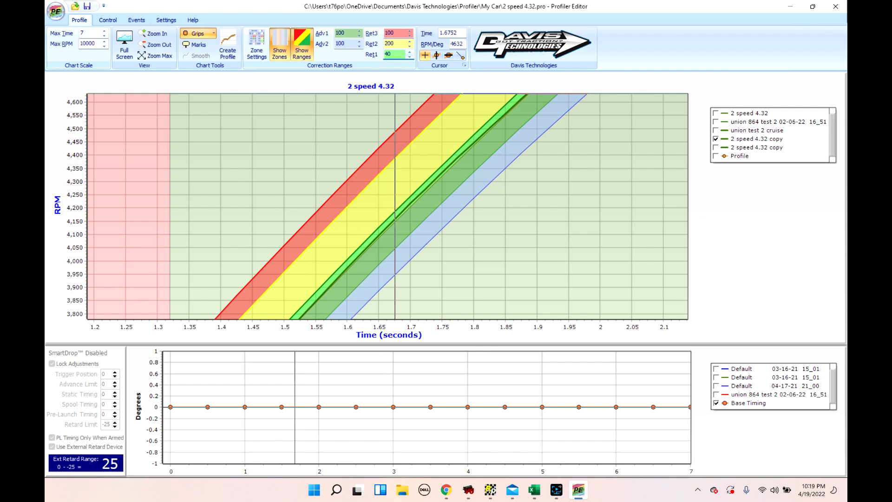
key("BackSpace")
key("BackSpace")
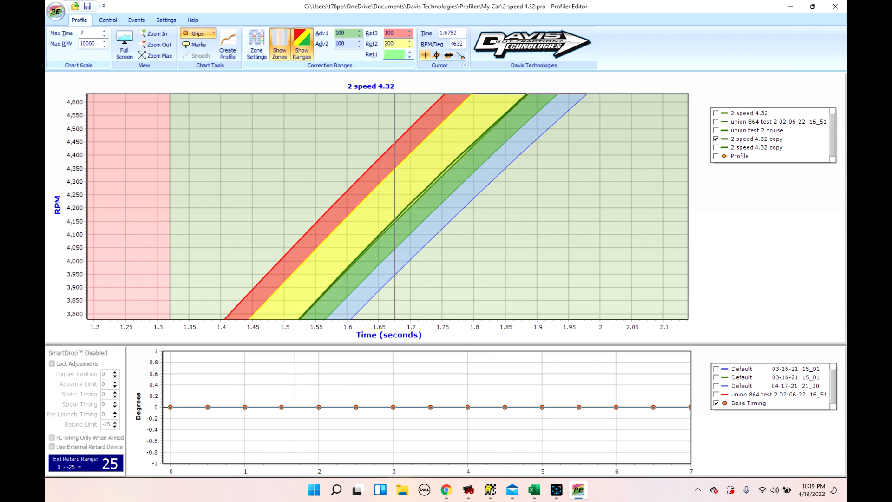
type("50")
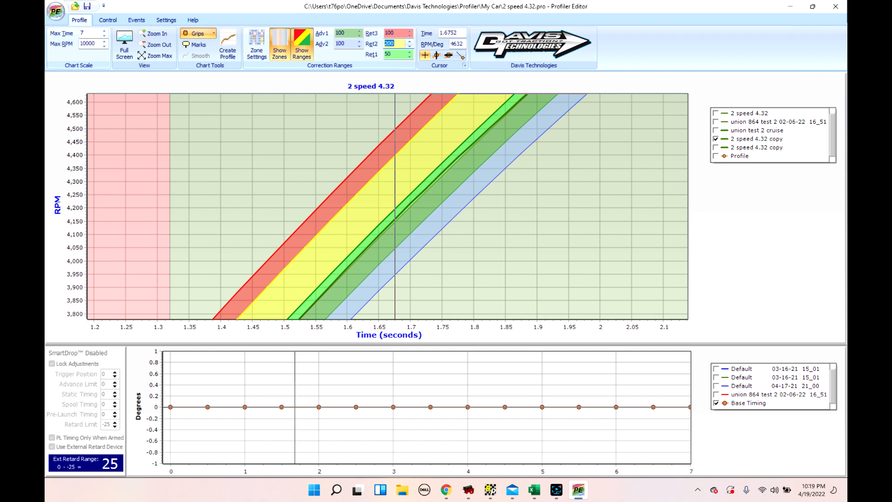
type("50")
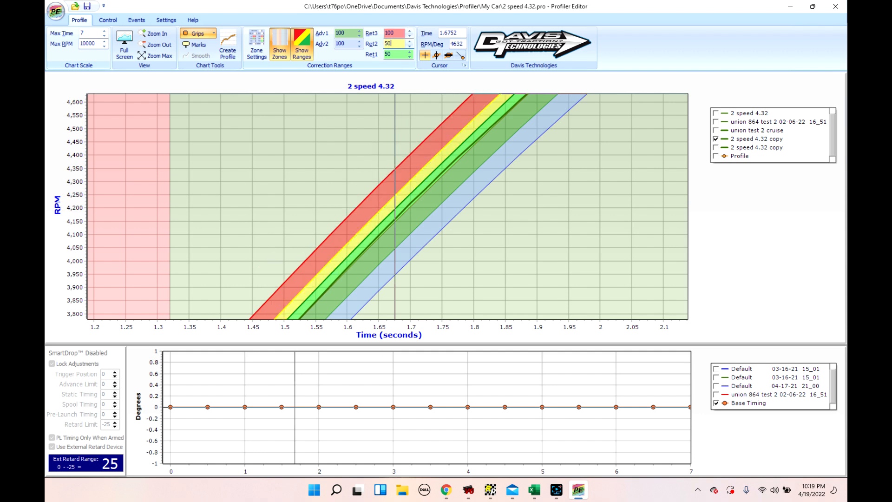
left_click(449, 175)
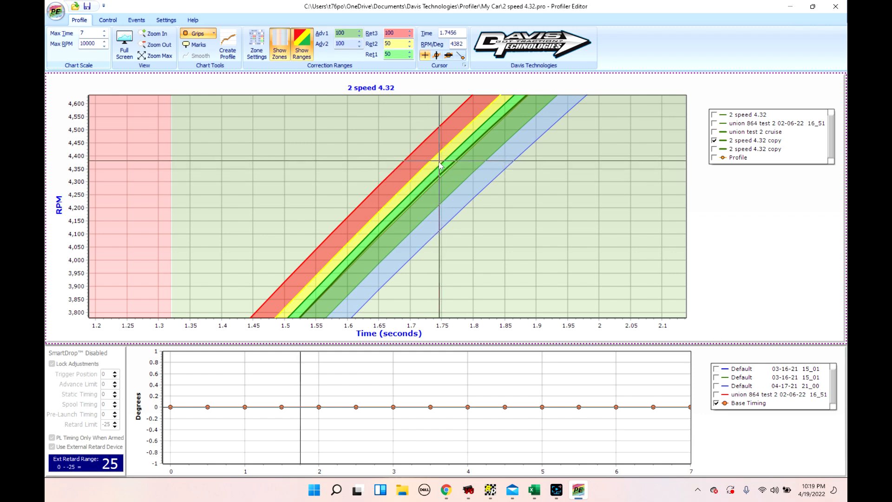
Step: Examine the curve's spike against the correction bands around the boundary between zones 2 and 3
scroll(442, 182, "down", 1)
scroll(443, 182, "down", 3)
scroll(444, 184, "up", 6)
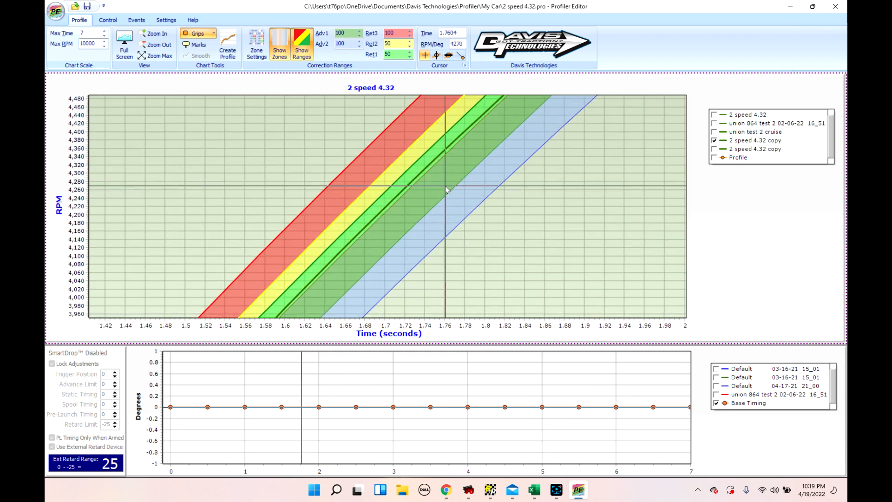
scroll(445, 186, "down", 3)
left_click_drag(293, 224, 402, 108)
left_click_drag(297, 267, 351, 171)
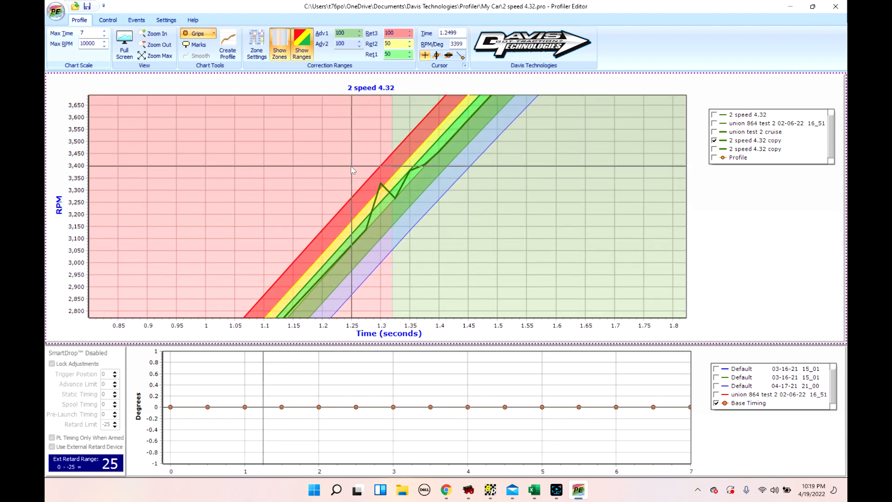
scroll(445, 225, "down", 4)
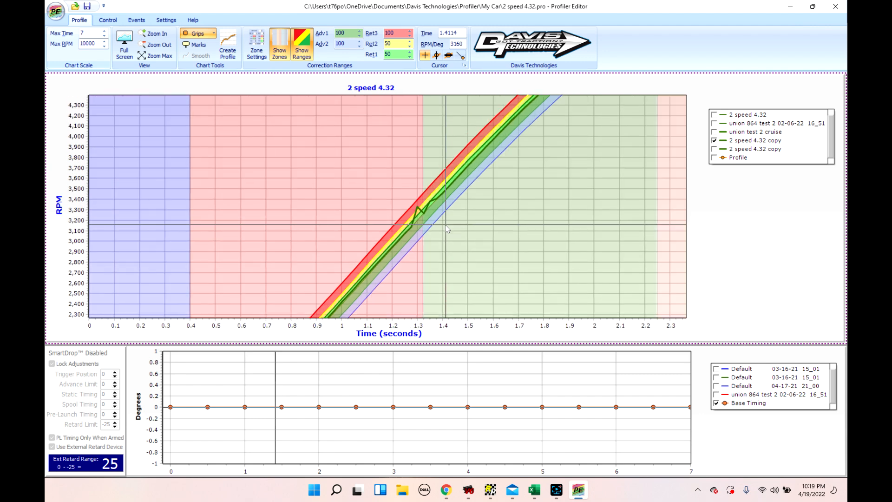
left_click_drag(567, 192, 541, 188)
scroll(455, 242, "up", 3)
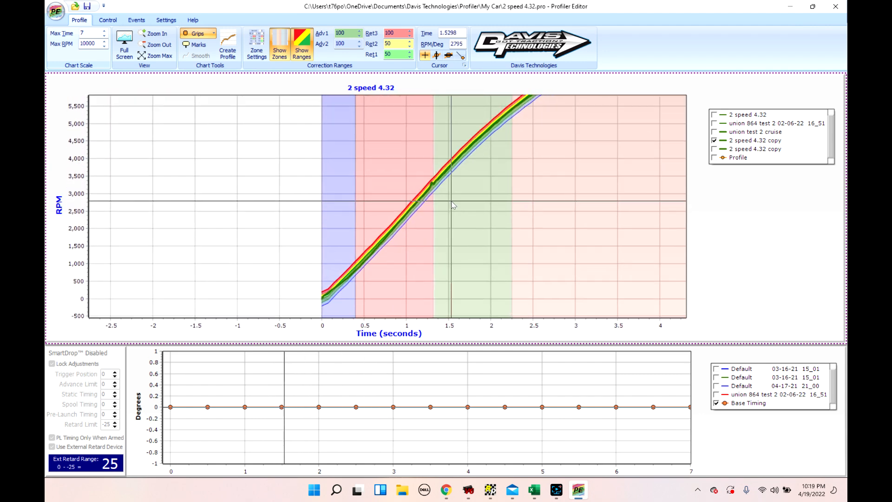
scroll(451, 202, "up", 5)
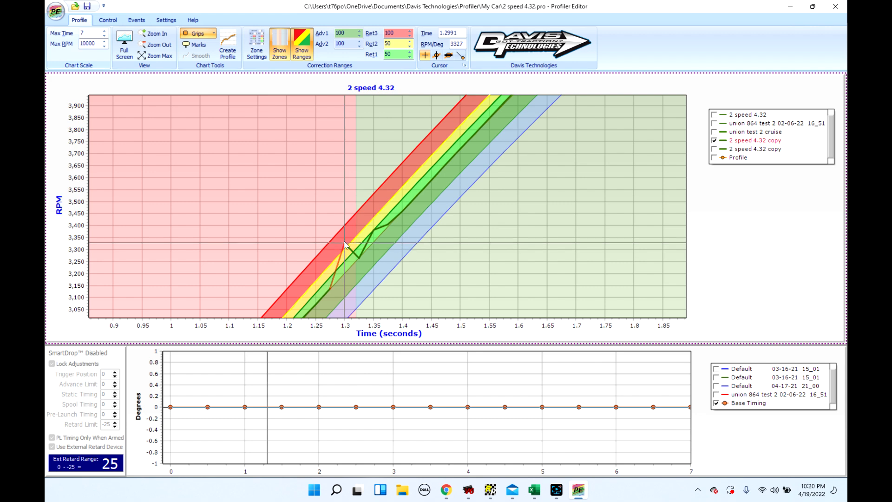
left_click_drag(396, 286, 470, 179)
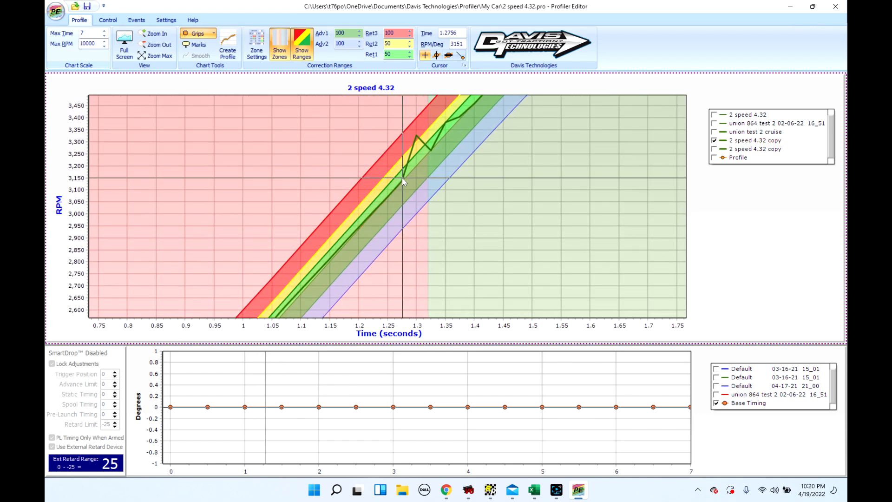
left_click_drag(374, 259, 379, 285)
left_click_drag(458, 221, 408, 157)
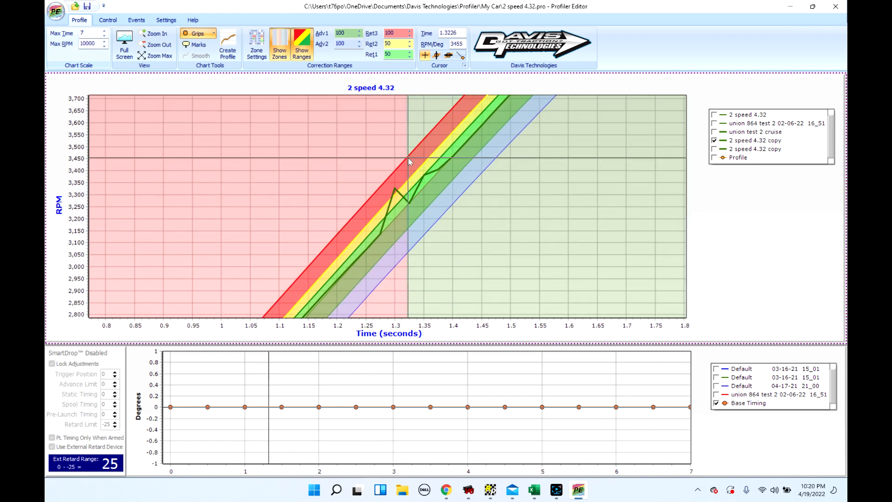
Step: Open the zone settings, move the window clear of the curve, and inspect the spike near the end of zone 2 up close
left_click(256, 42)
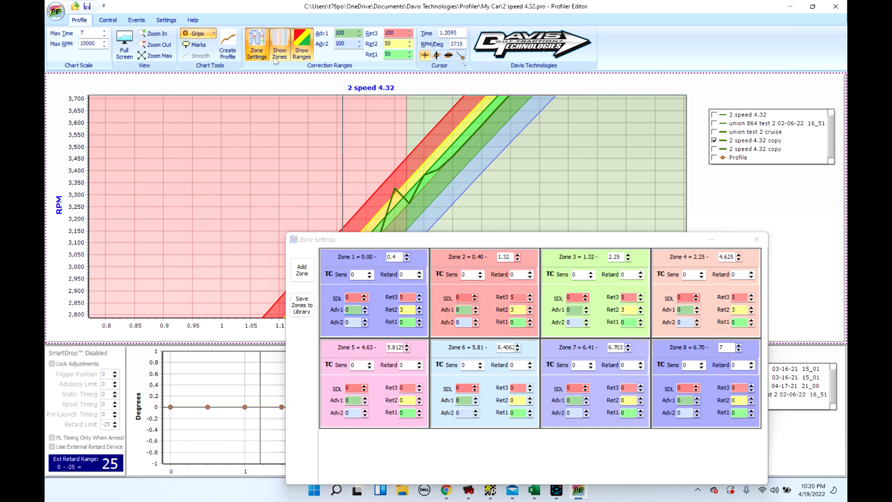
left_click_drag(470, 242, 542, 242)
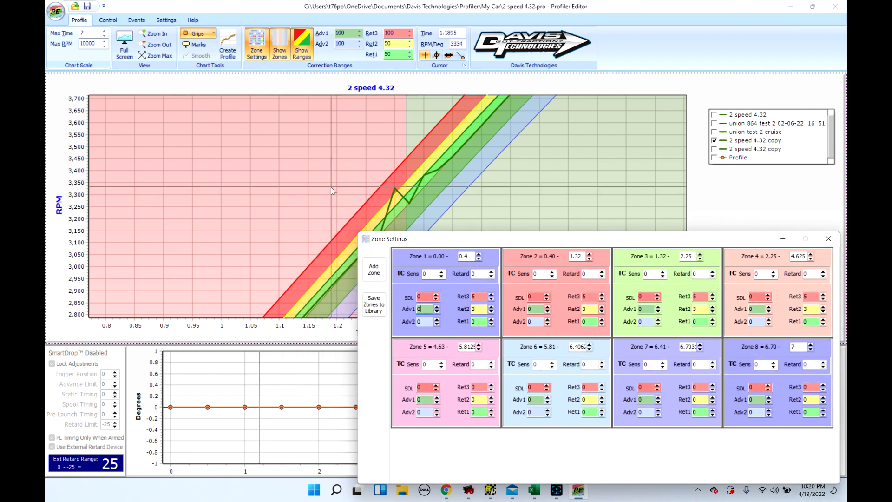
scroll(272, 193, "down", 5)
left_click(272, 192)
scroll(273, 195, "up", 2)
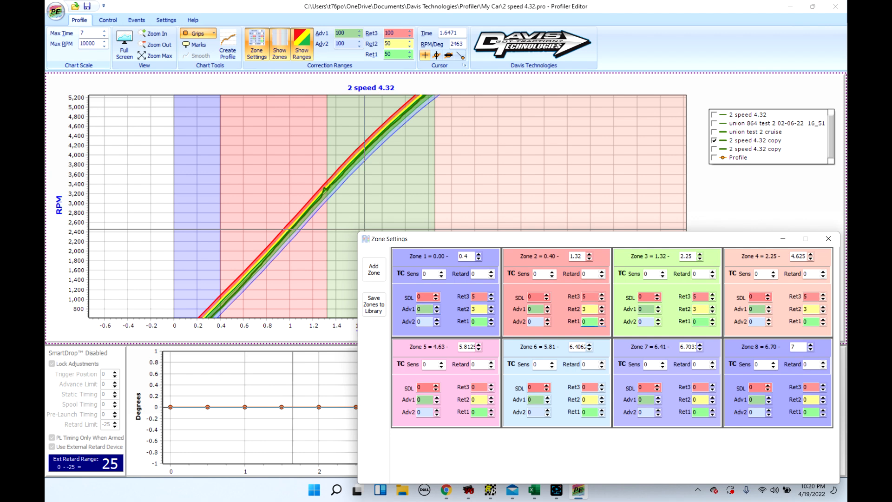
scroll(308, 186, "up", 8)
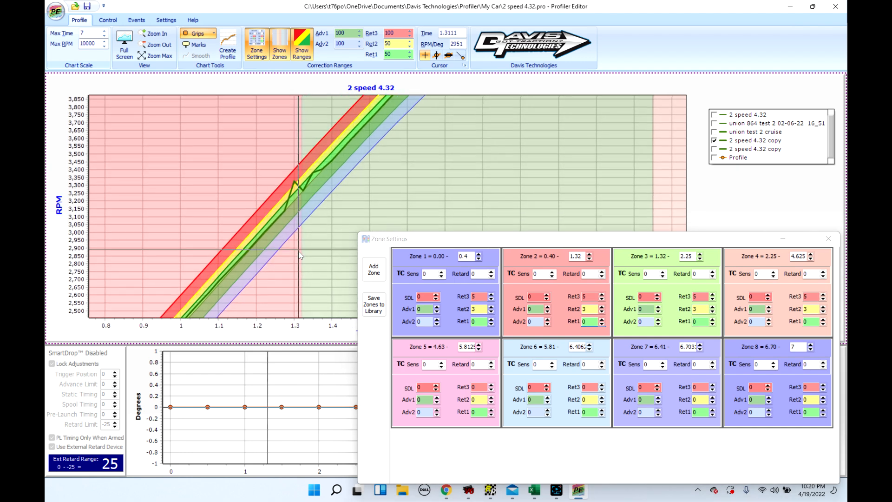
scroll(308, 186, "up", 5)
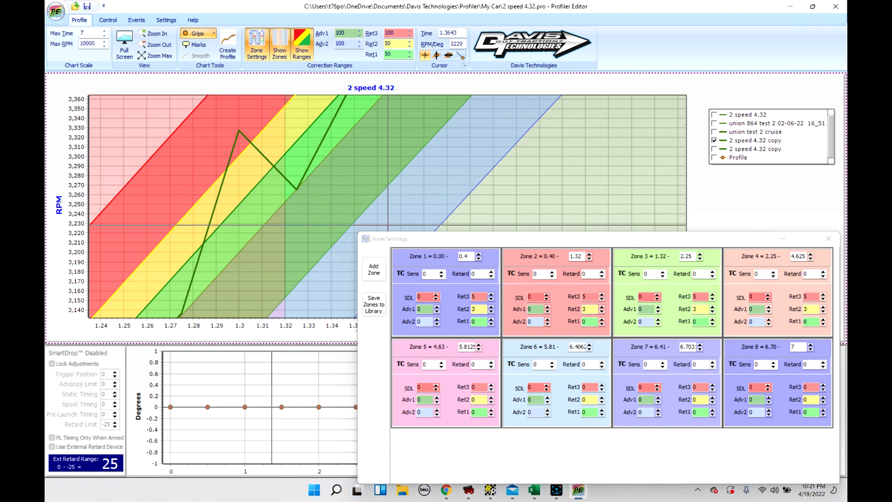
Step: Try 3.25 for the Ret2 retard value in zone 2, then settle on 4
left_click(588, 309)
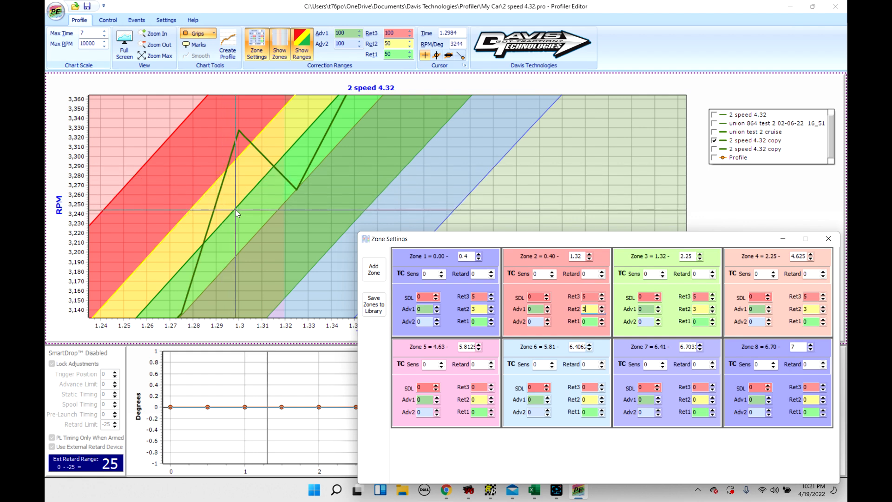
type(".25")
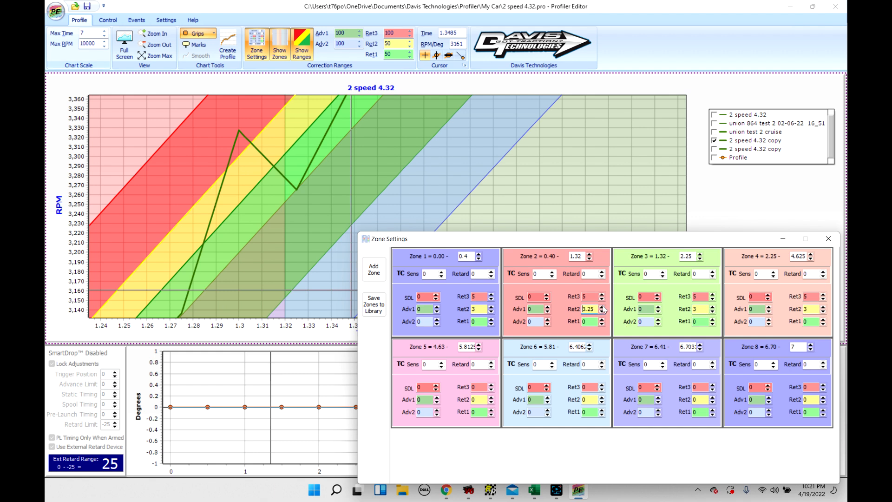
left_click(603, 306)
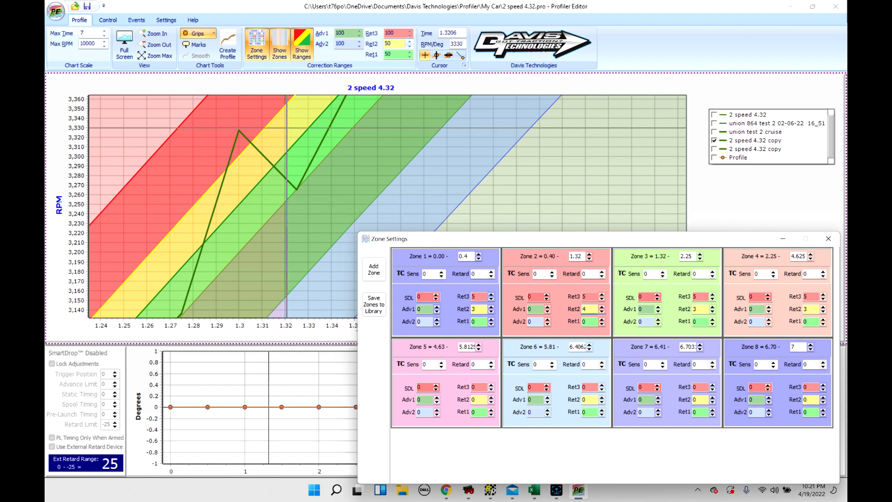
Step: Set the Ret2 correction range to 100 and check where the curve's spike crosses the bands
left_click(393, 44)
type("100")
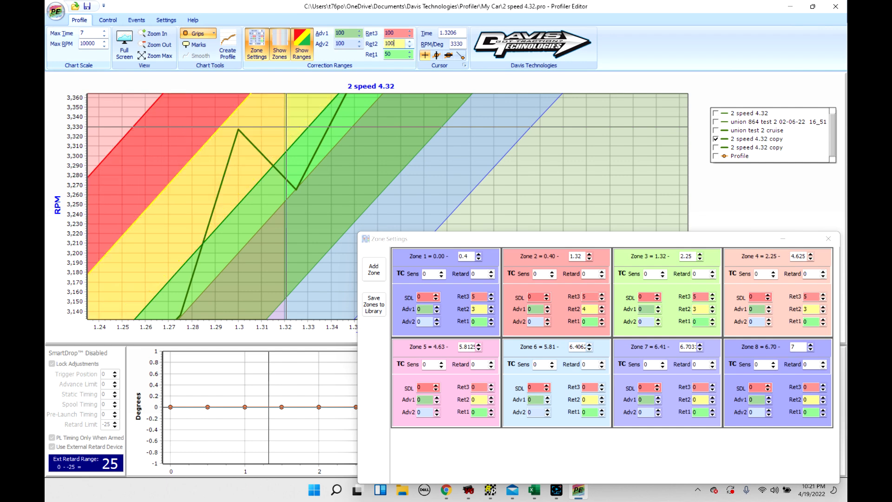
left_click(262, 194)
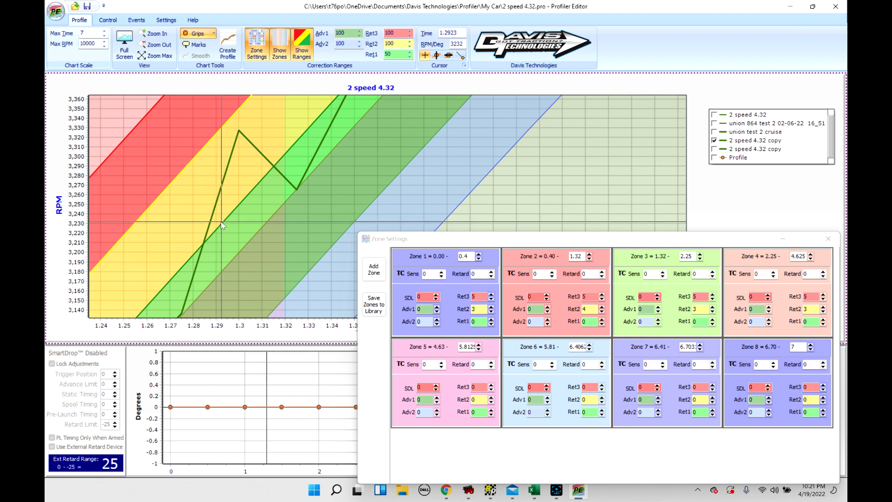
left_click(219, 195)
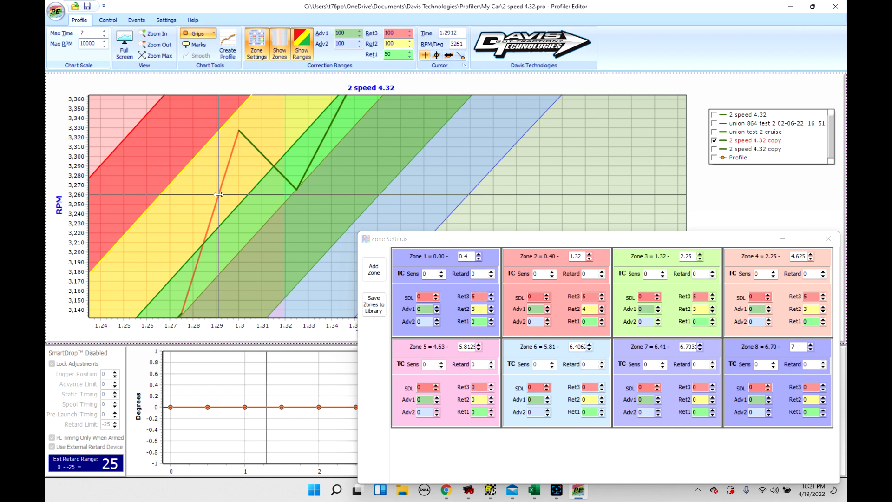
left_click(218, 194)
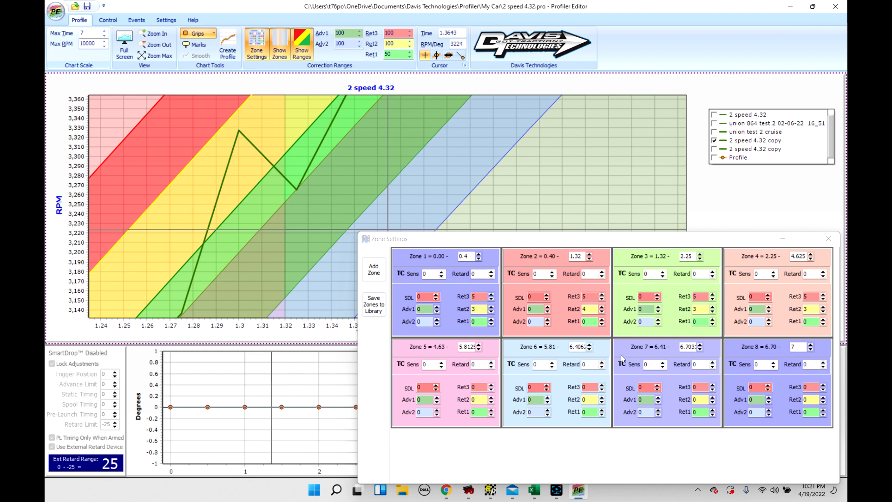
Step: Set the Ret2 correction range to 50 and check the curve's spike against the narrowed band
left_click(589, 309)
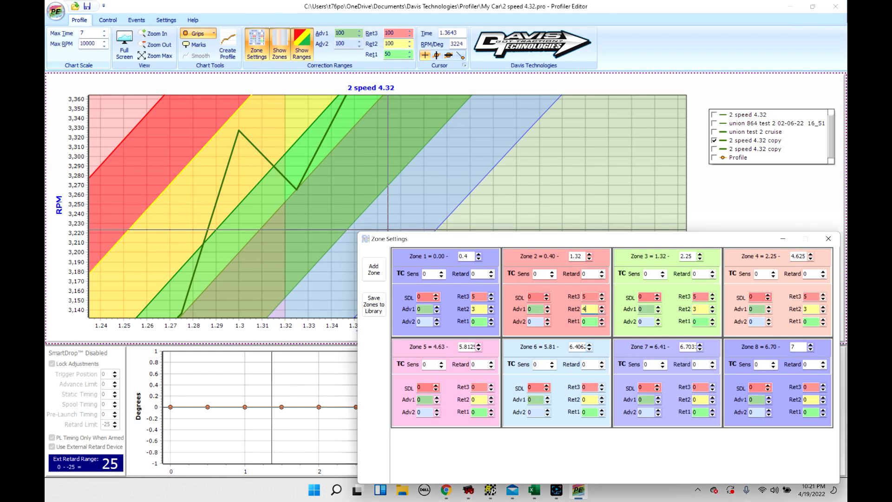
left_click_drag(197, 191, 236, 278)
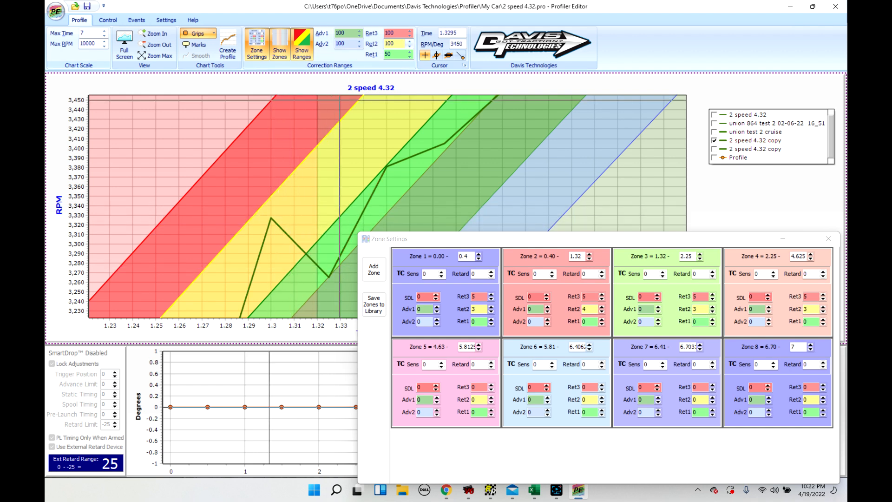
left_click(409, 45)
type("5")
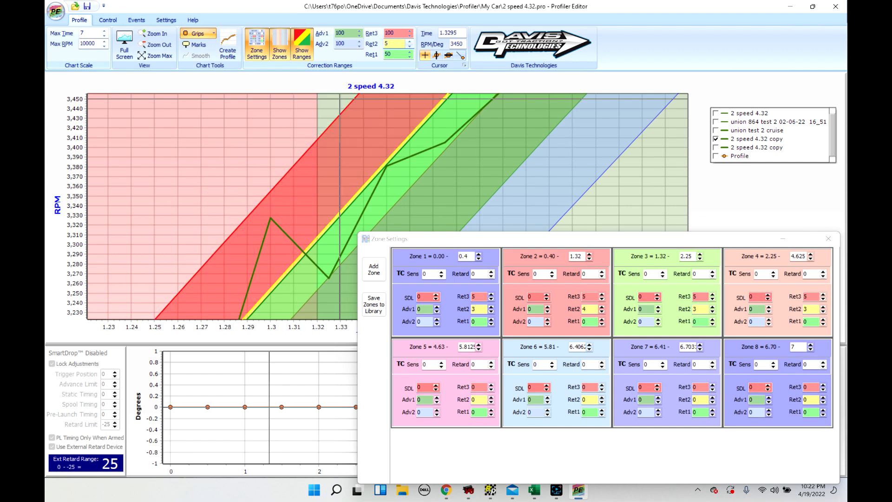
type("0")
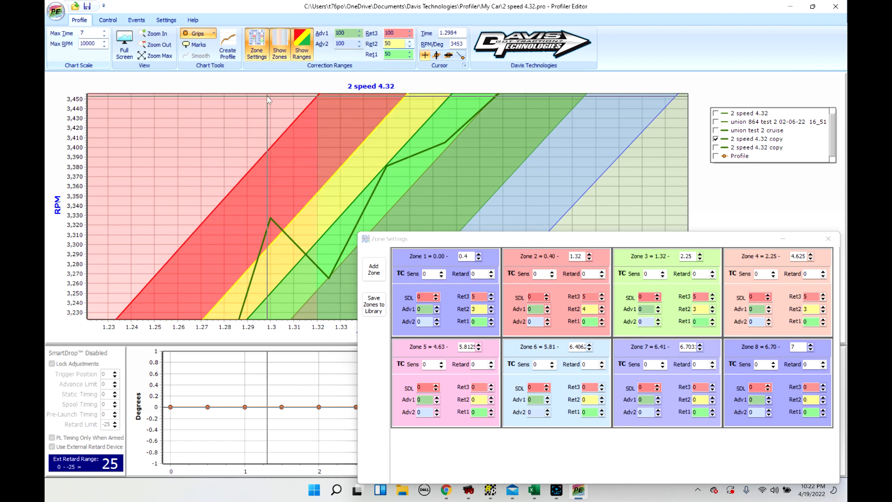
left_click(276, 239)
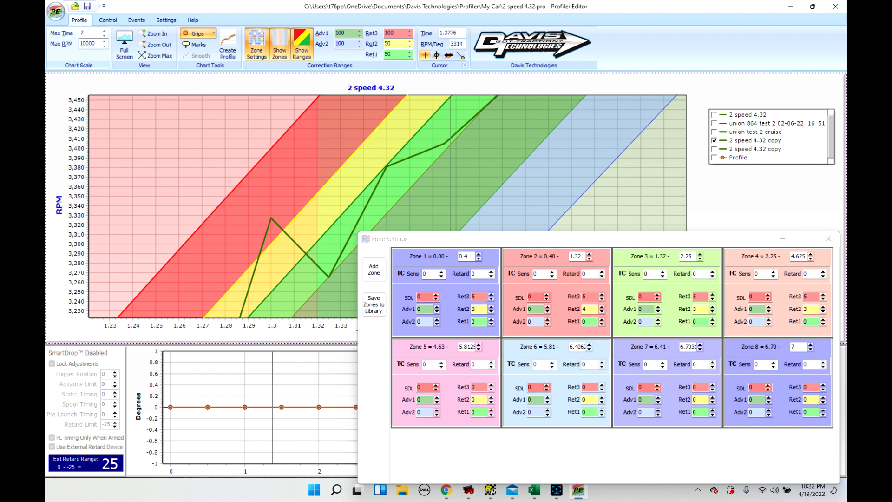
Step: Set the Ret3 retard value in zone 2 to 10
left_click(585, 297)
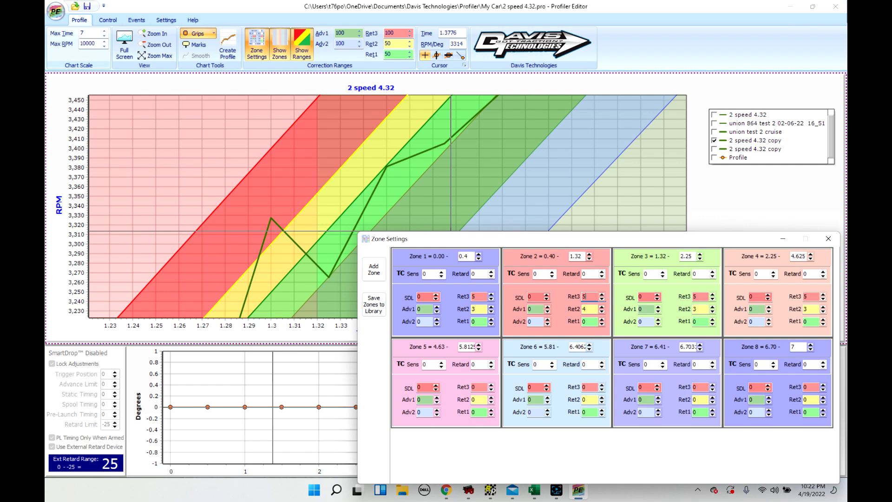
type("10")
left_click(604, 295)
left_click(603, 295)
left_click(603, 296)
left_click(603, 295)
left_click(603, 295)
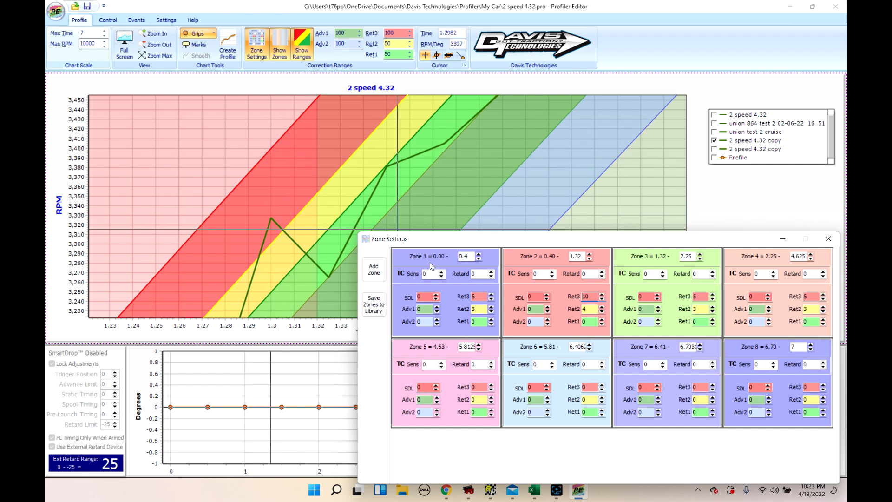
Step: Try SDL values of 1 and 4 in zone 2, then reset the SDL to 0
left_click(534, 298)
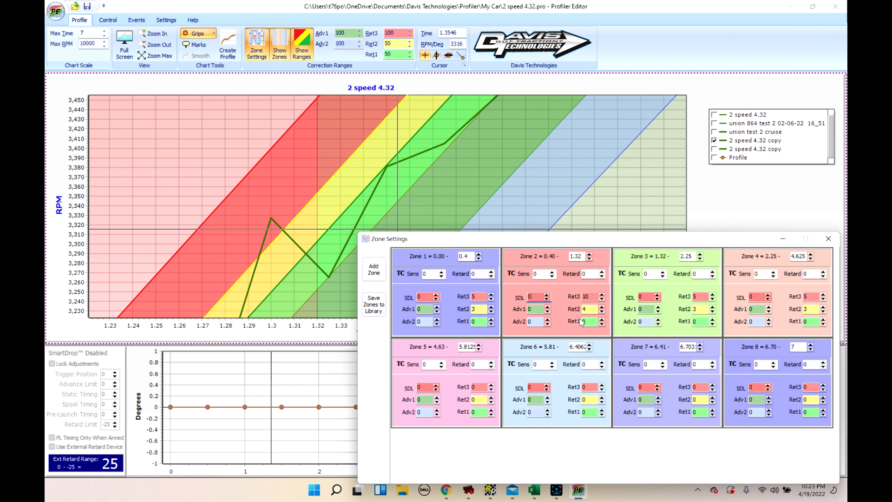
left_click(549, 296)
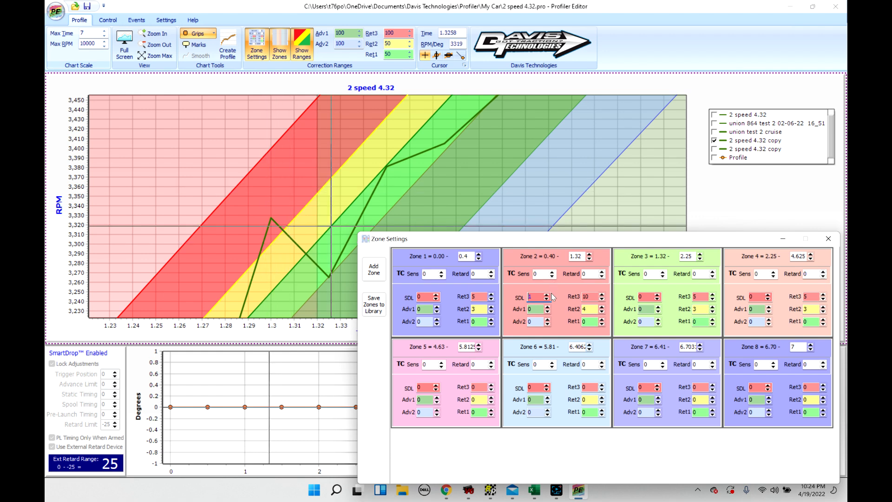
left_click(533, 297)
left_click(549, 295)
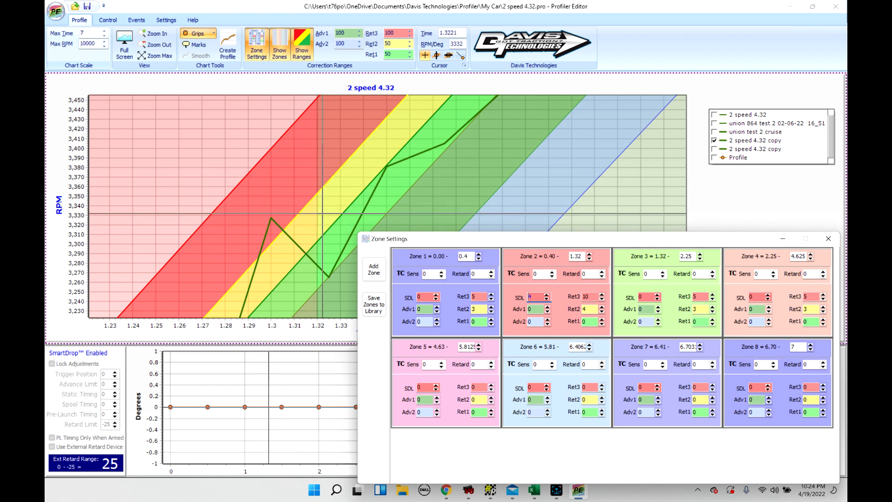
left_click(549, 300)
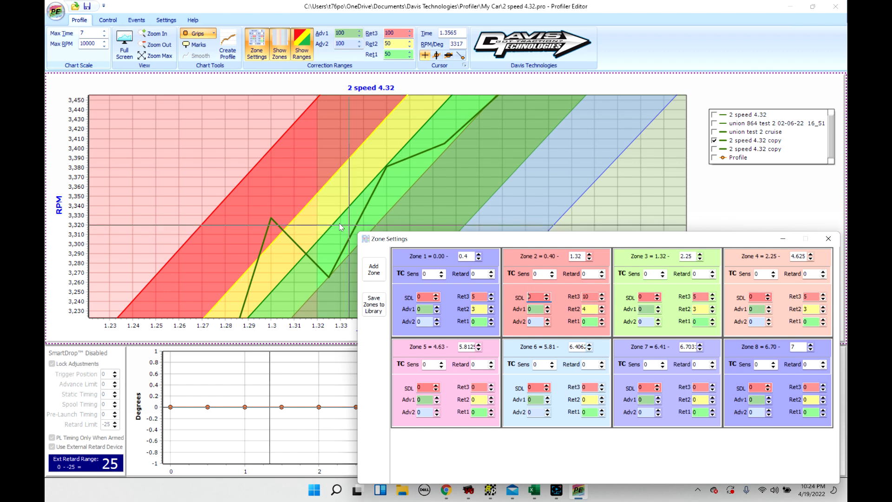
left_click(296, 203)
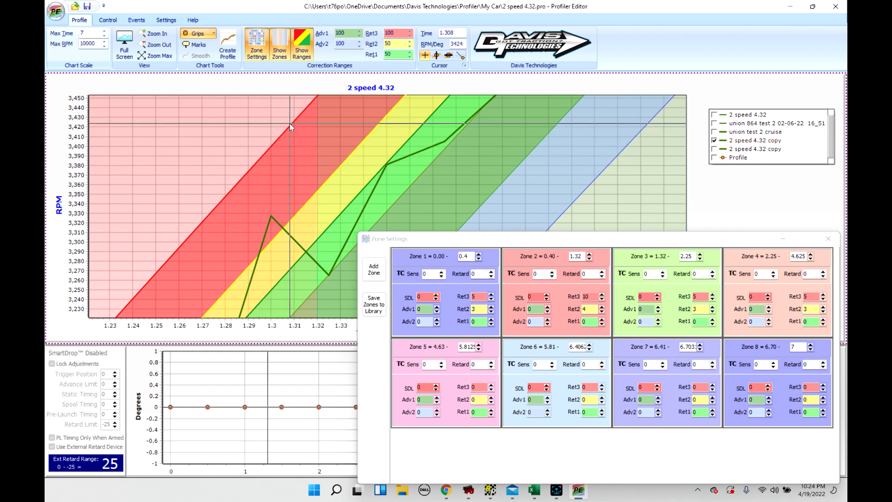
Step: Try an SDL value of 2 in zone 2 and examine the curve's spike against the retard bands
left_click(547, 296)
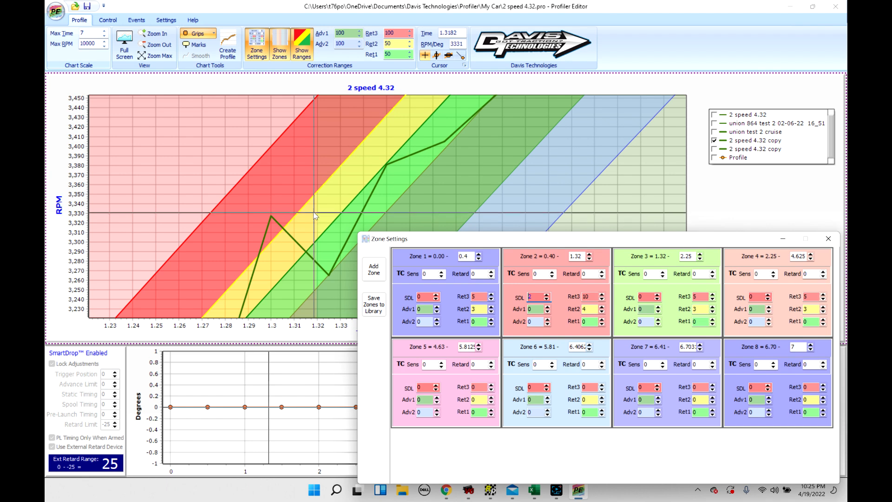
scroll(324, 200, "down", 1)
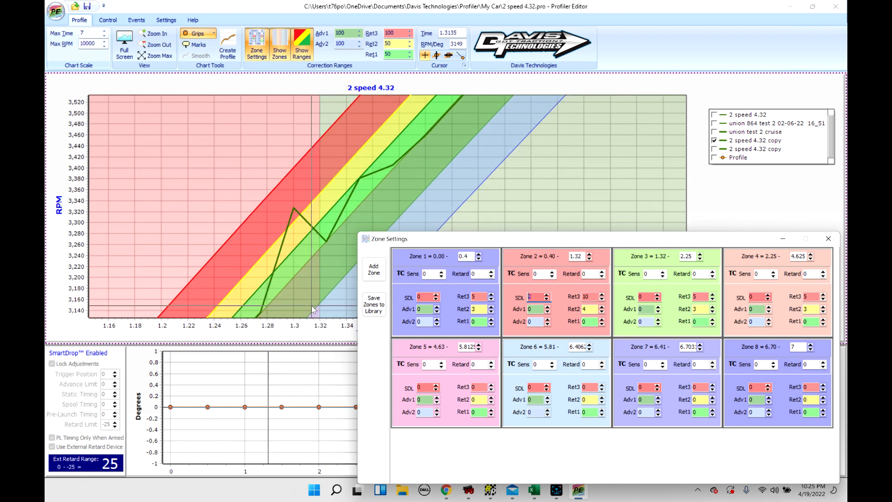
scroll(298, 272, "up", 3)
scroll(298, 271, "up", 3)
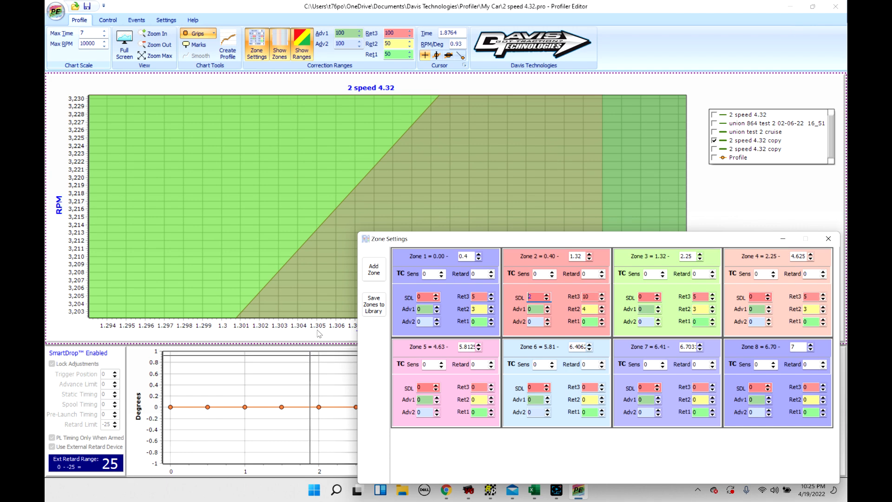
scroll(279, 223, "down", 2)
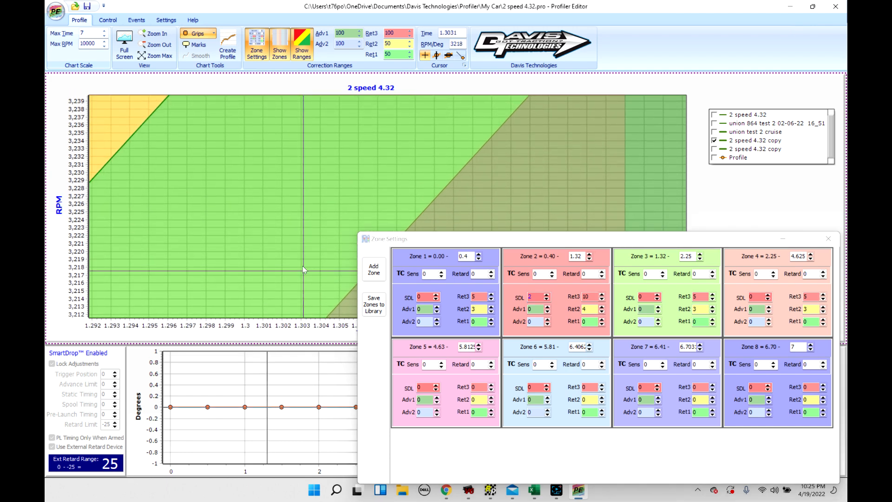
scroll(272, 222, "down", 3)
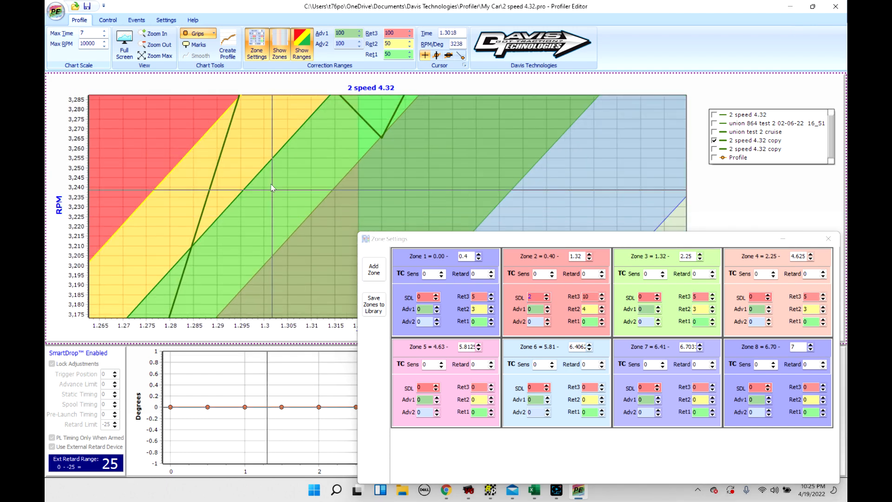
scroll(271, 183, "down", 1)
left_click_drag(277, 181, 308, 256)
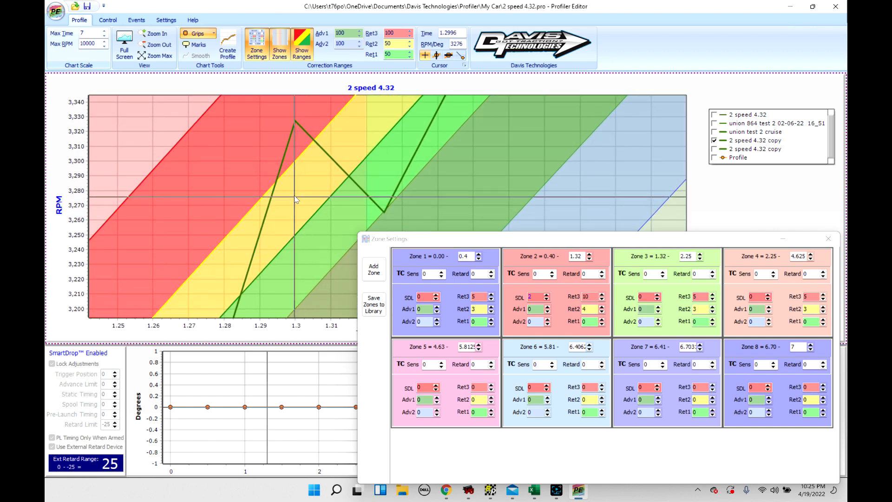
left_click_drag(294, 198, 299, 232)
scroll(298, 231, "down", 2)
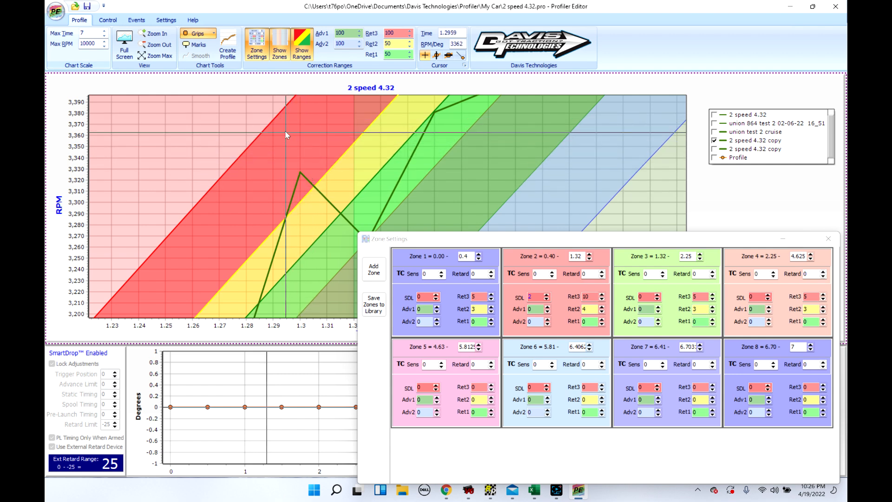
Step: Set the SDL value in zone 2 to 4
left_click(548, 296)
left_click(547, 296)
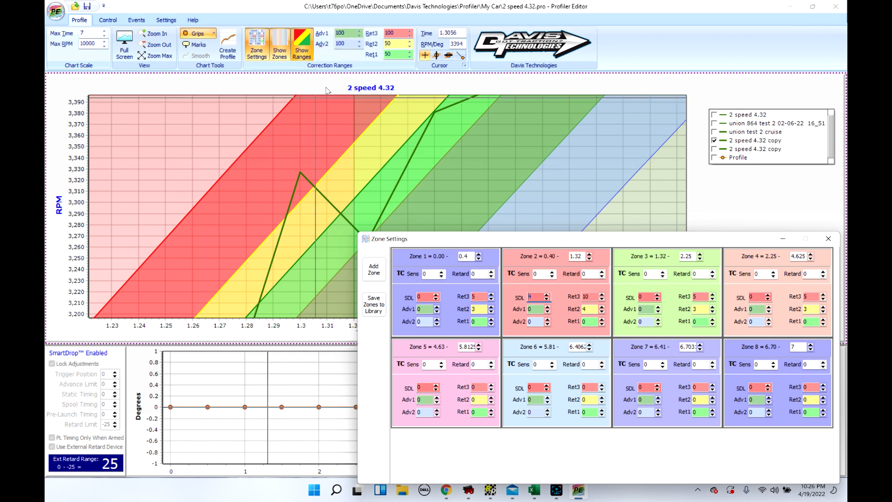
left_click_drag(493, 196, 433, 119)
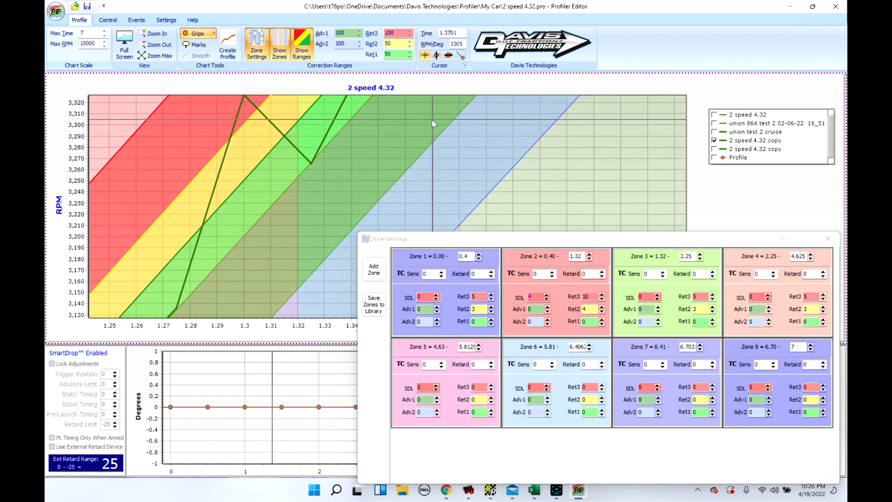
Step: Shorten the Zone Settings window and move it clear of the profile curve
left_click_drag(442, 243, 369, 223)
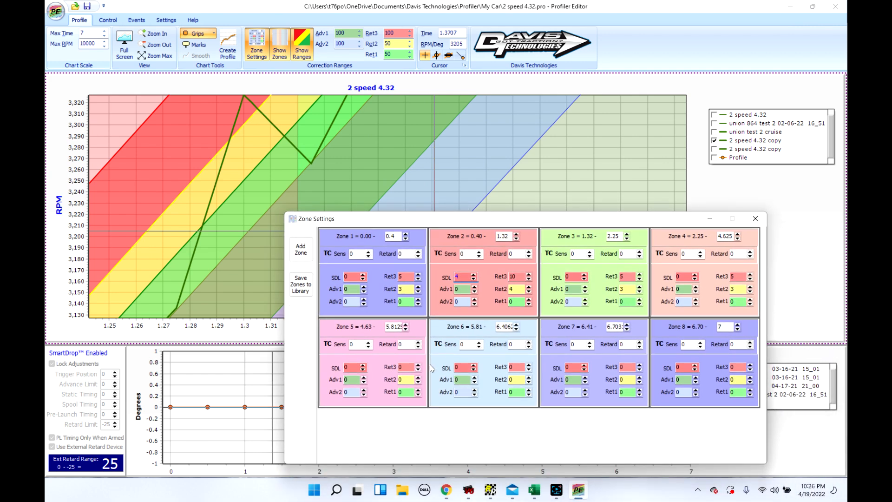
left_click_drag(501, 464, 496, 411)
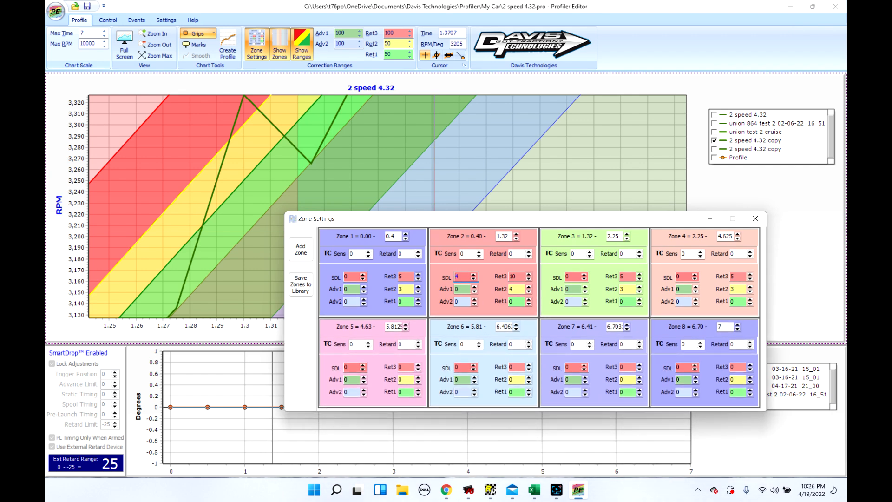
left_click_drag(461, 219, 372, 275)
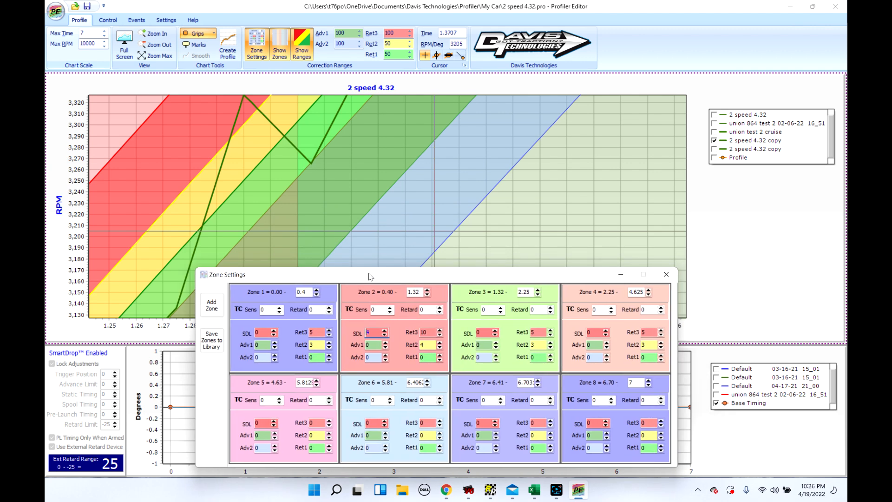
Step: Inspect the curve back to its start in zone 1 and raise that zone's Adv1 and Adv2 values to 2
scroll(319, 178, "down", 5)
scroll(327, 178, "down", 3)
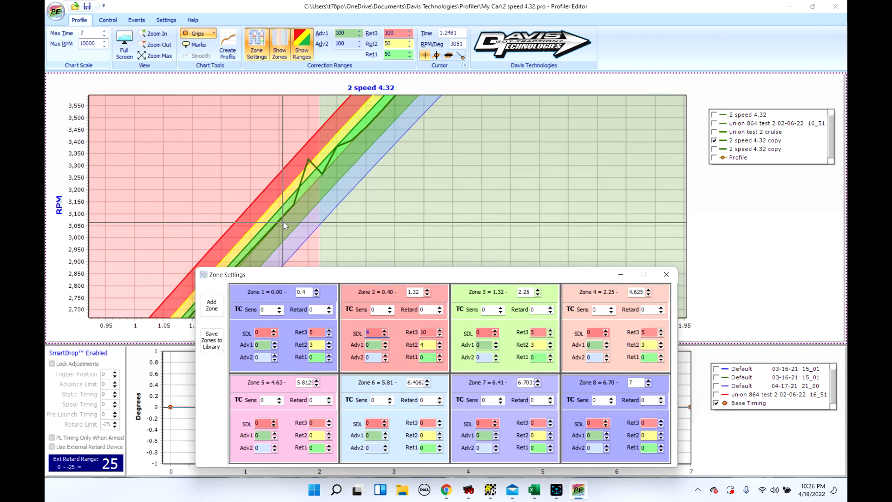
left_click_drag(311, 206, 313, 227)
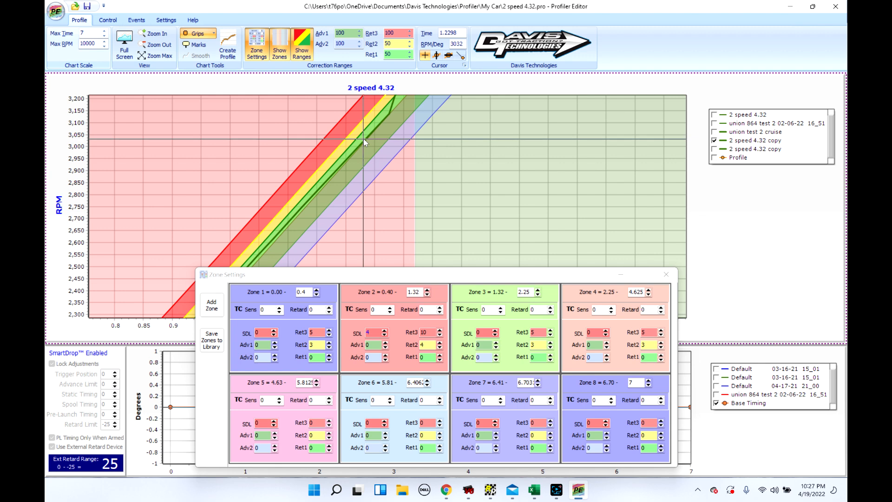
left_click_drag(288, 222, 316, 232)
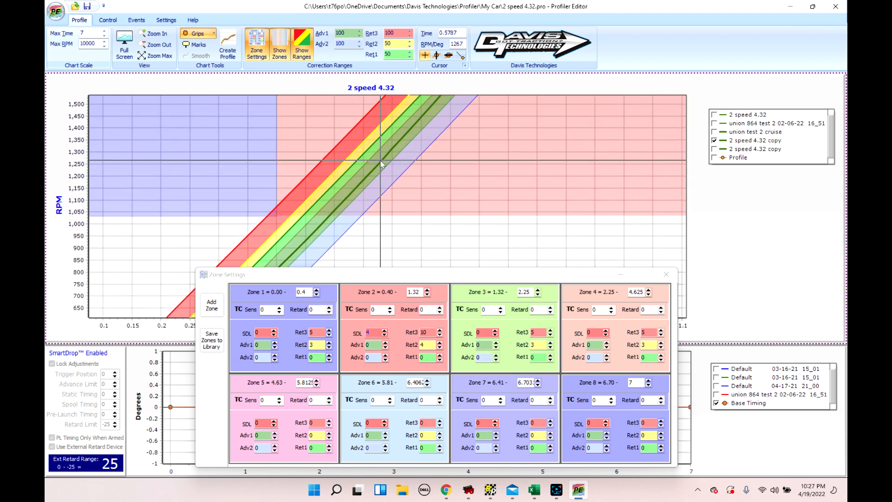
left_click_drag(384, 158, 186, 255)
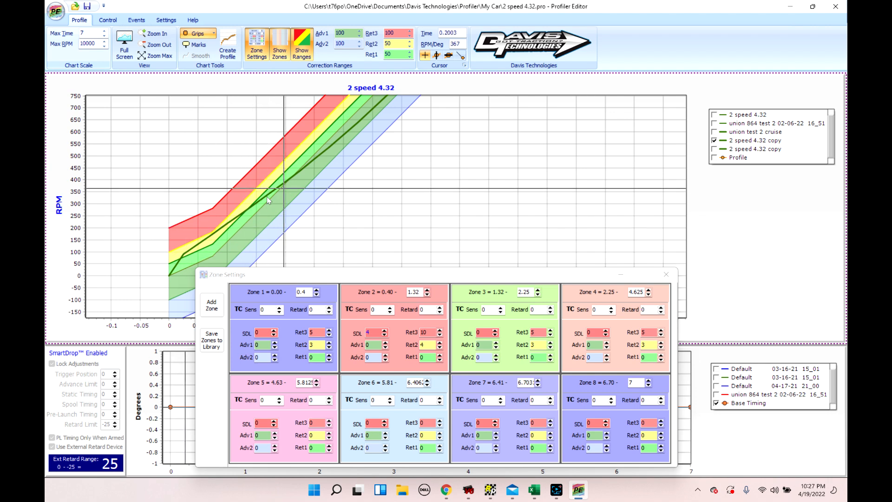
left_click_drag(283, 223, 330, 176)
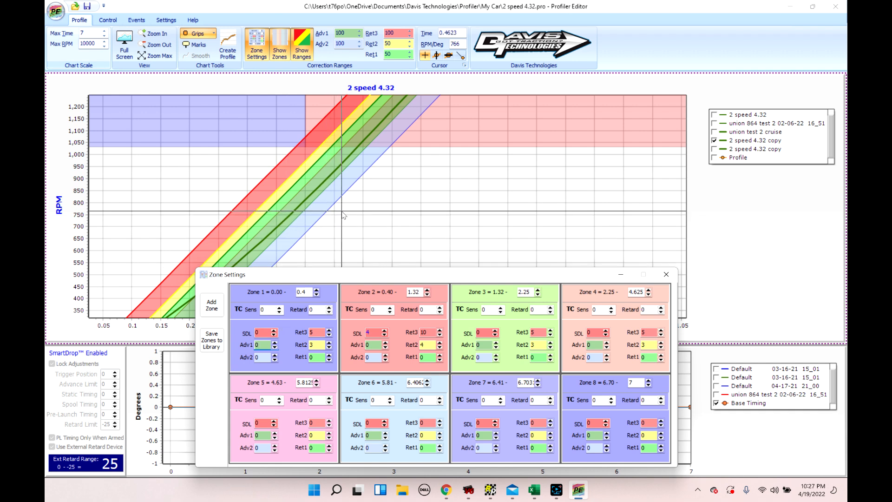
left_click(275, 343)
left_click(275, 343)
left_click(275, 344)
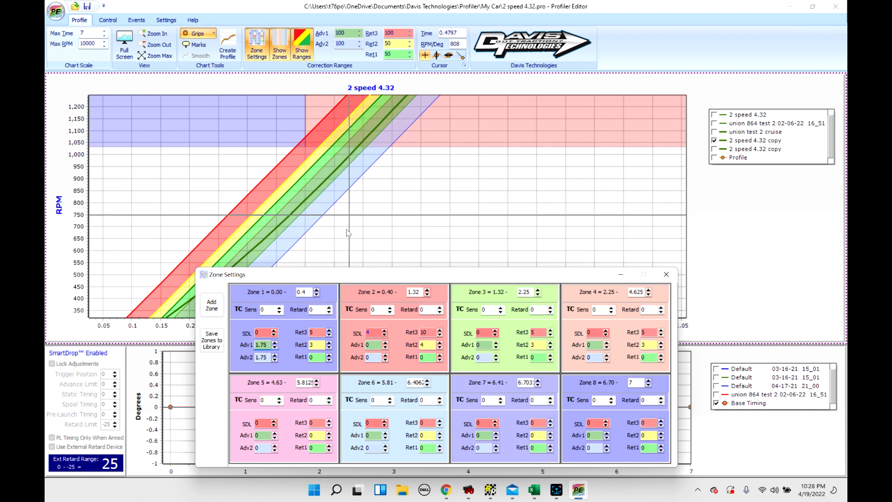
left_click(274, 354)
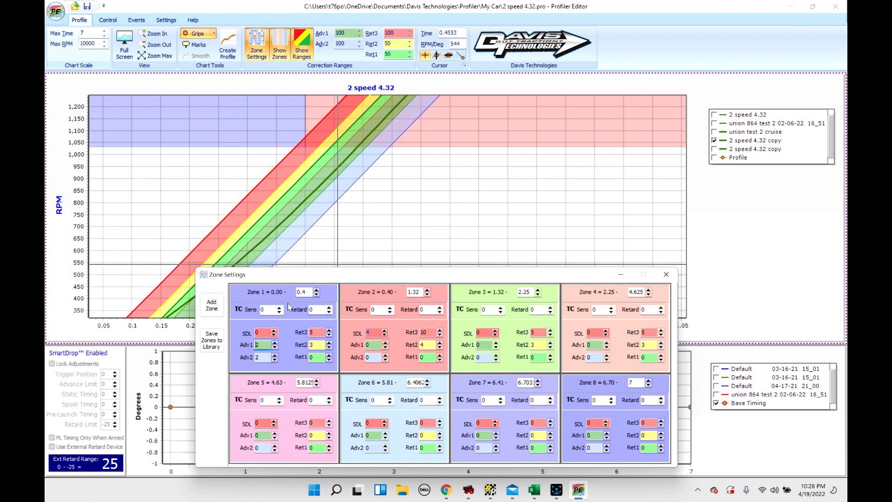
Step: Check the curve's start against the advance bands and raise zone 1's Adv2 value to 5
left_click(340, 229)
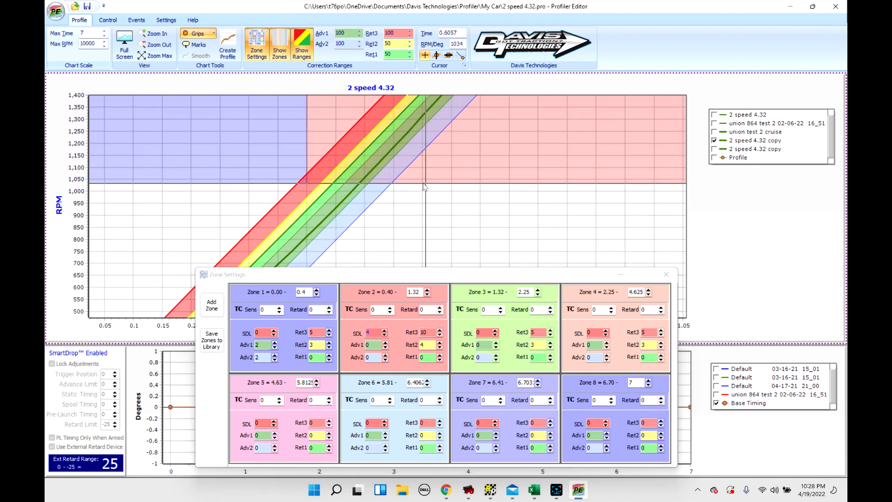
scroll(405, 179, "down", 3)
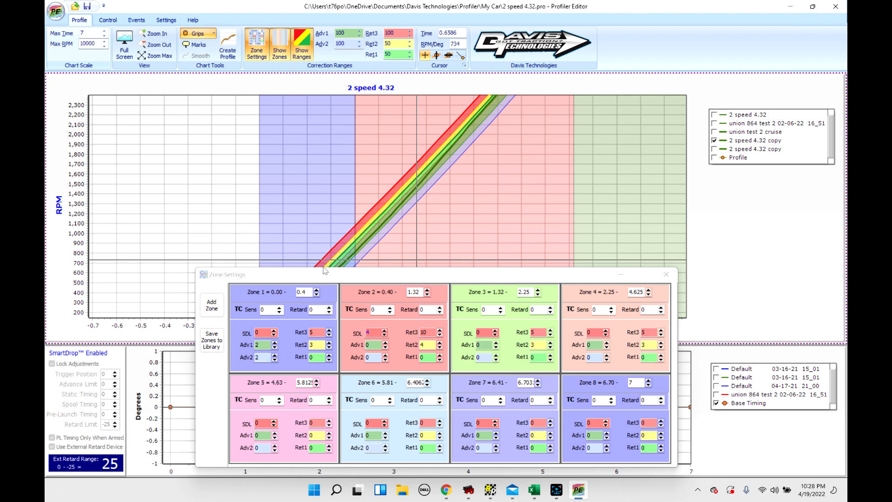
scroll(391, 180, "up", 4)
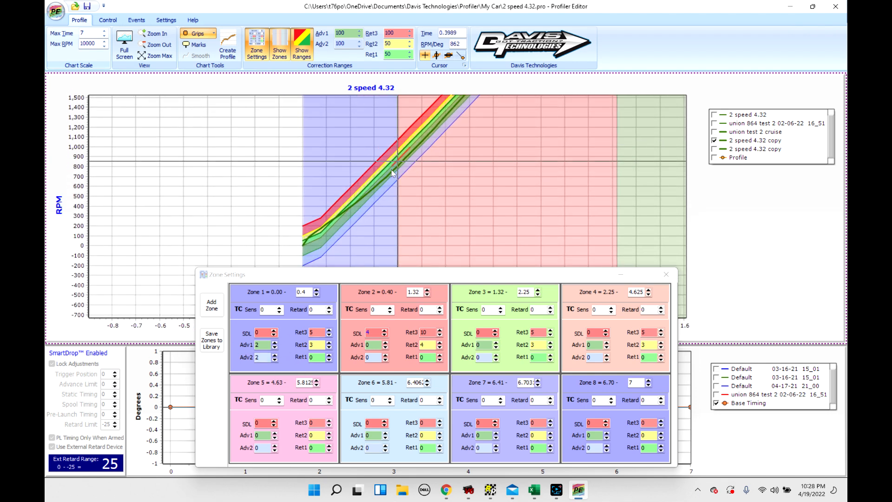
left_click(275, 356)
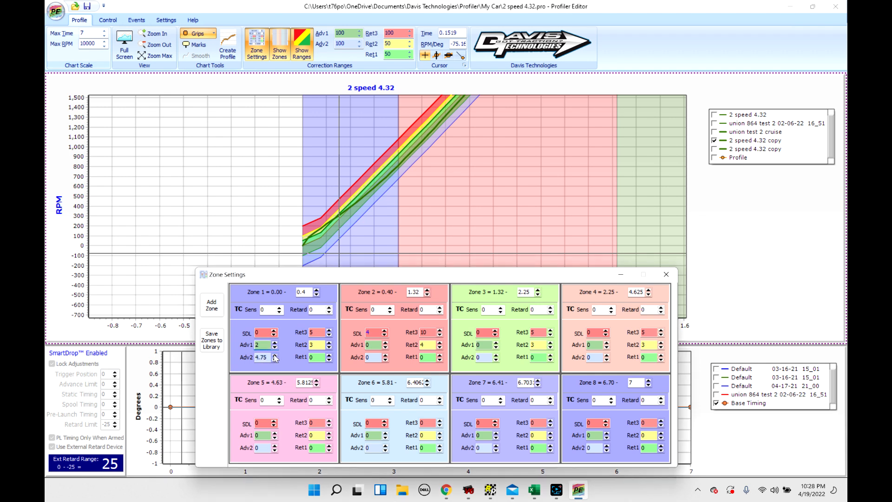
left_click(275, 359)
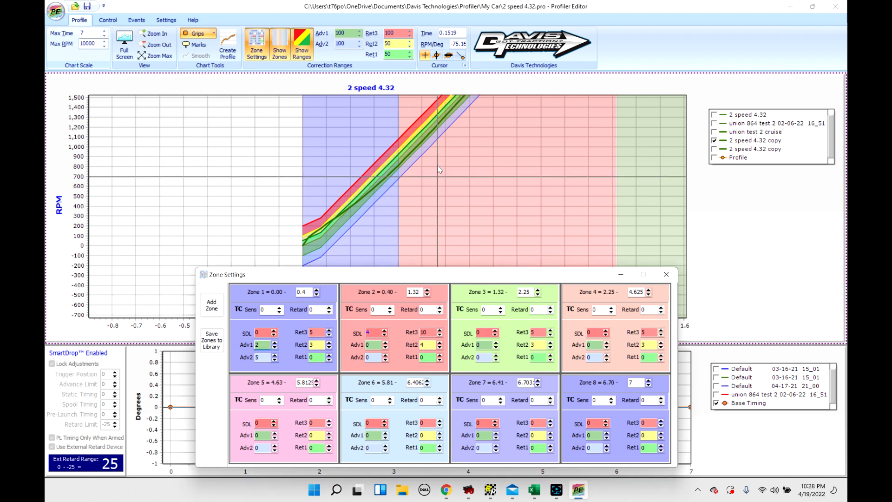
Step: Extend the end time of zone 1 to 0.5 seconds
scroll(432, 186, "up", 4)
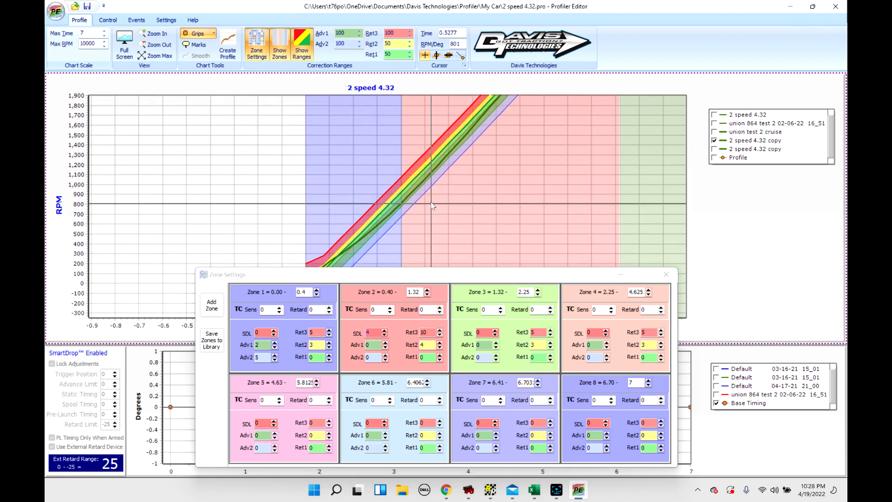
scroll(428, 190, "up", 4)
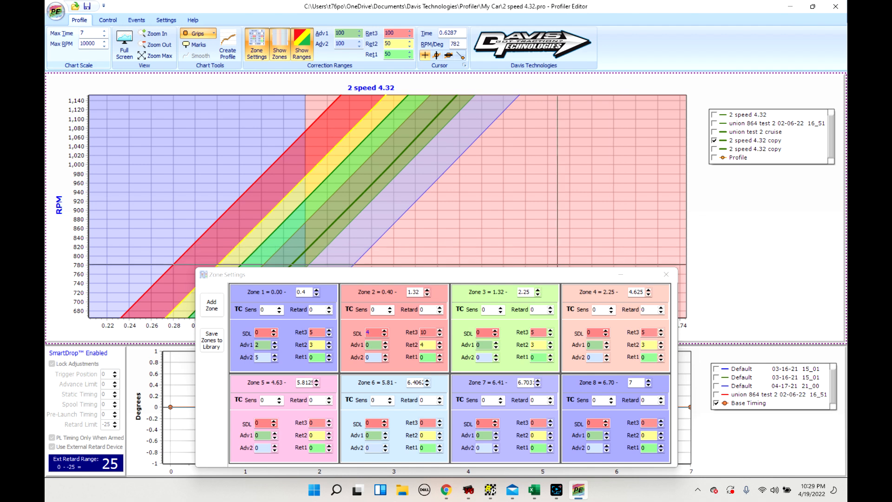
left_click(302, 292)
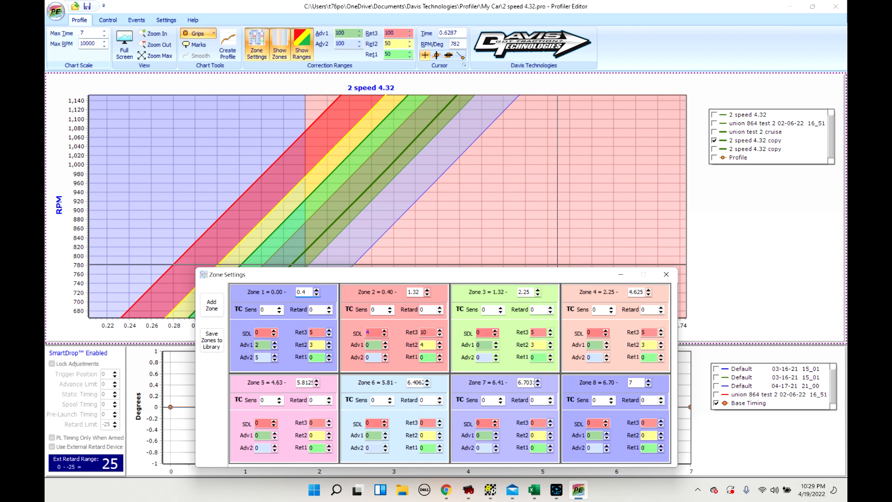
left_click(316, 290)
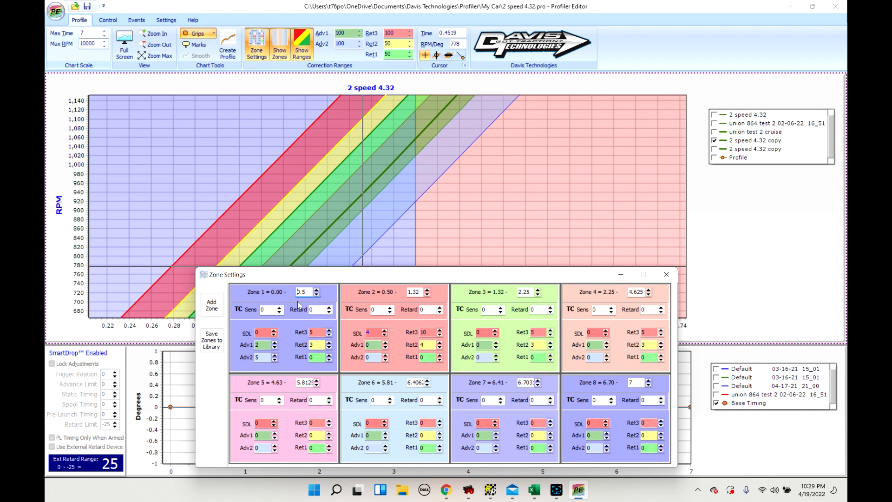
Step: Set the end time of zone 2 to 1.28, just before the spike in the curve
left_click_drag(501, 179, 446, 241)
scroll(457, 198, "down", 2)
scroll(458, 197, "down", 5)
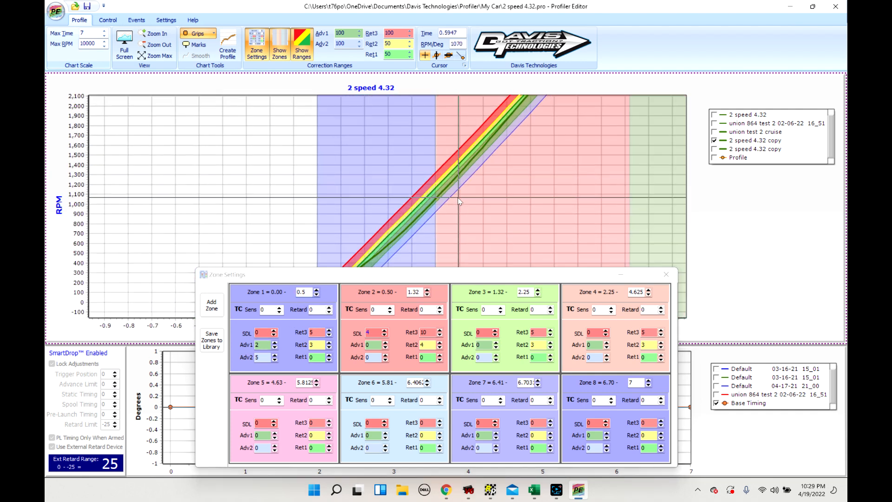
left_click_drag(456, 170, 430, 268)
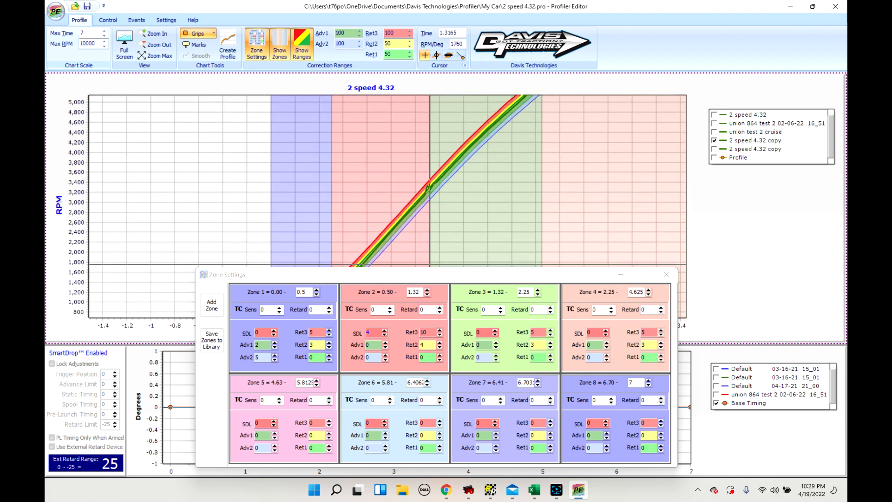
left_click(428, 295)
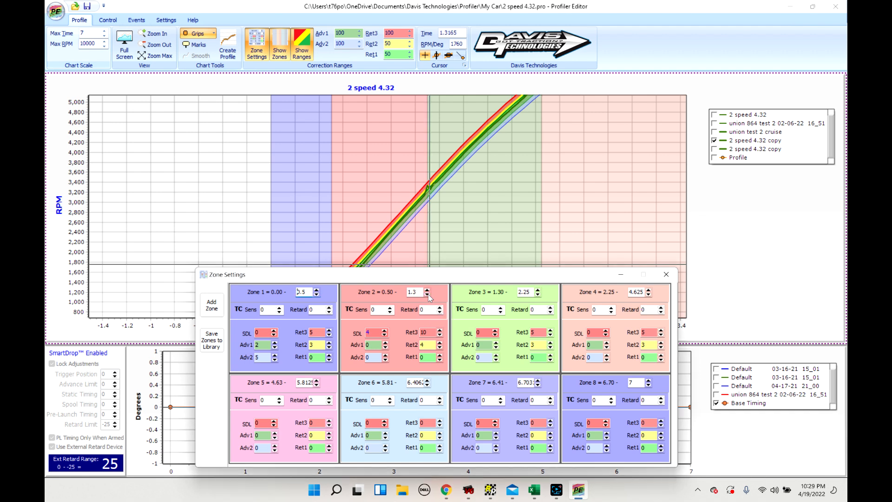
left_click(428, 290)
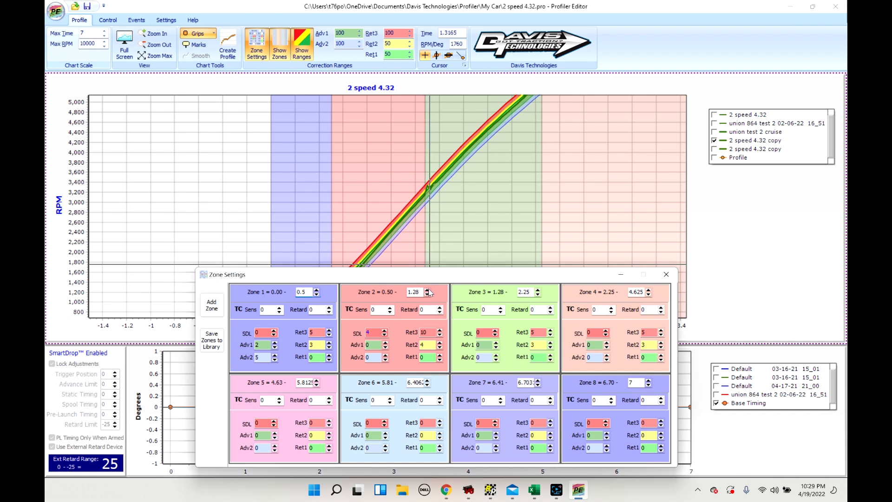
Step: Shorten zone 3 to end at 1.33 so that it closely brackets the spike
left_click(537, 294)
left_click_drag(538, 294, 538, 295)
scroll(437, 199, "up", 2)
scroll(437, 200, "up", 4)
scroll(436, 205, "down", 2)
scroll(429, 185, "down", 1)
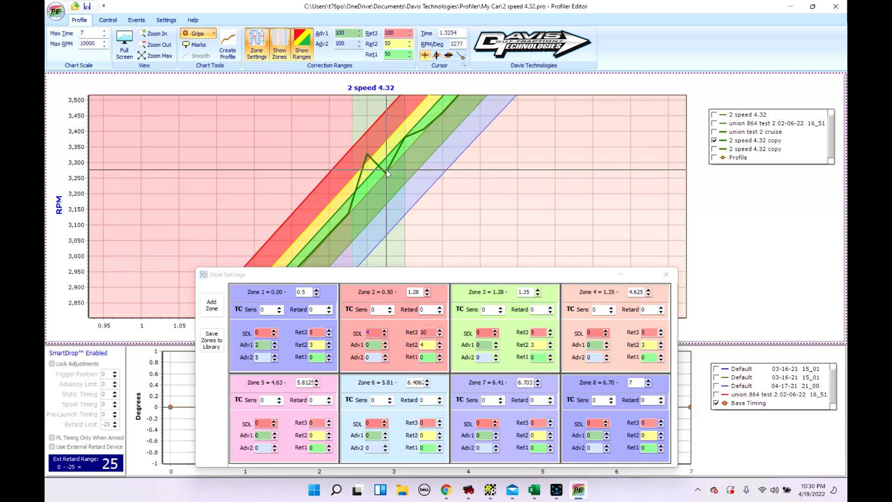
left_click(538, 294)
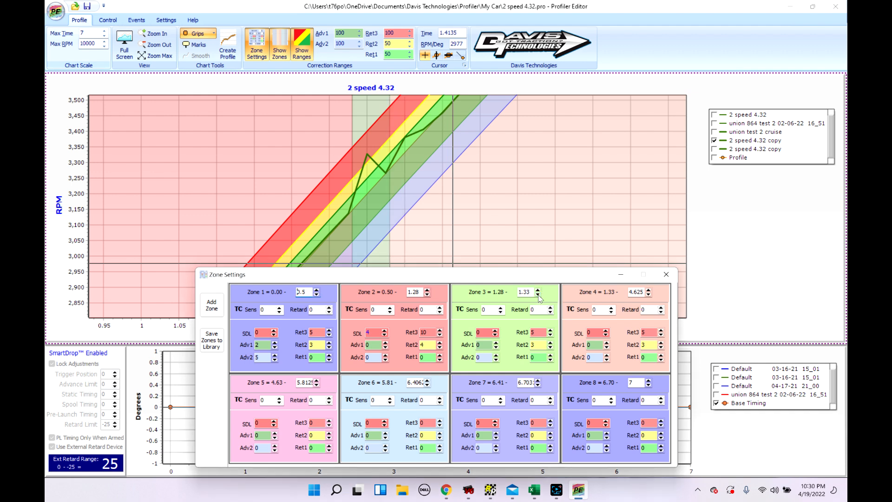
Step: Raise zone 3's Ret3 value to 20 and its Ret2 value to 10
left_click(551, 332)
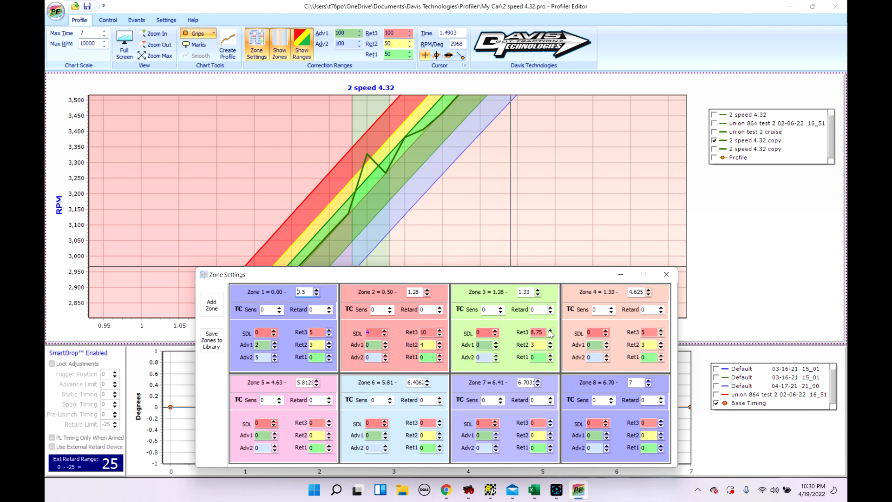
left_click(550, 332)
left_click(551, 332)
left_click(551, 347)
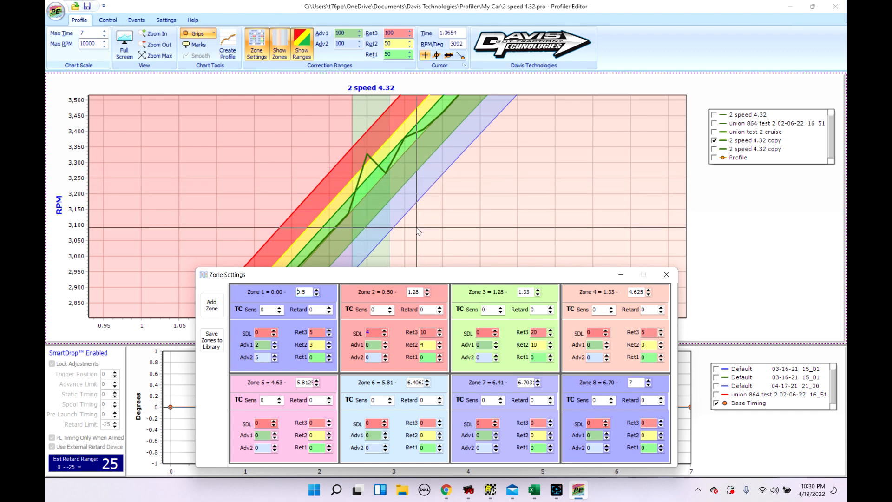
Step: Review the whole curve across all zones and close the Zone Settings window
left_click(443, 194)
scroll(442, 193, "down", 4)
left_click_drag(468, 277, 481, 256)
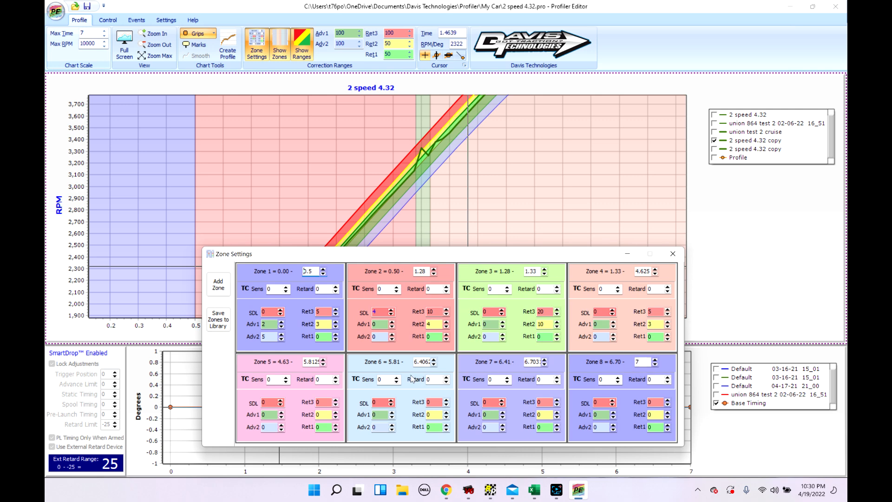
scroll(517, 176, "down", 5)
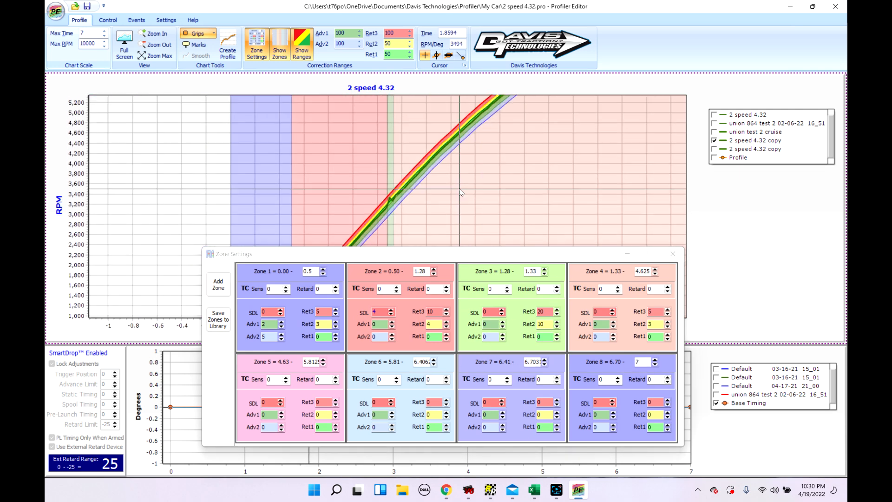
scroll(479, 205, "down", 5)
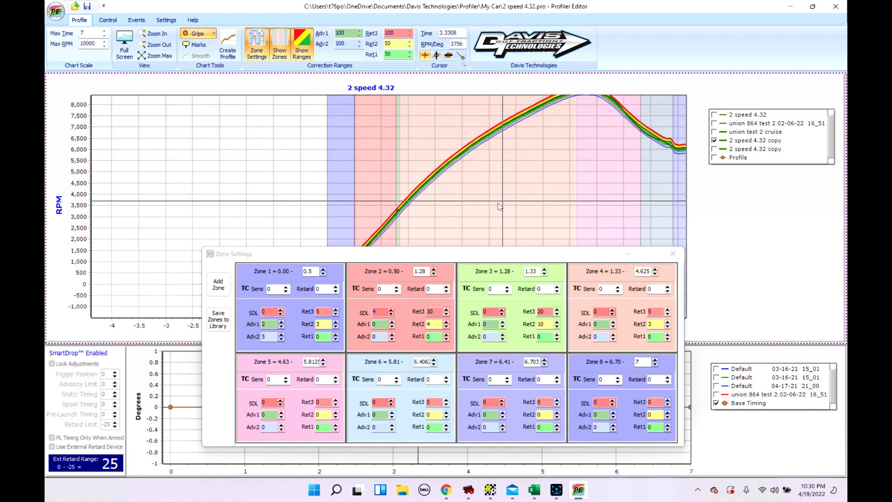
left_click_drag(445, 226, 467, 206)
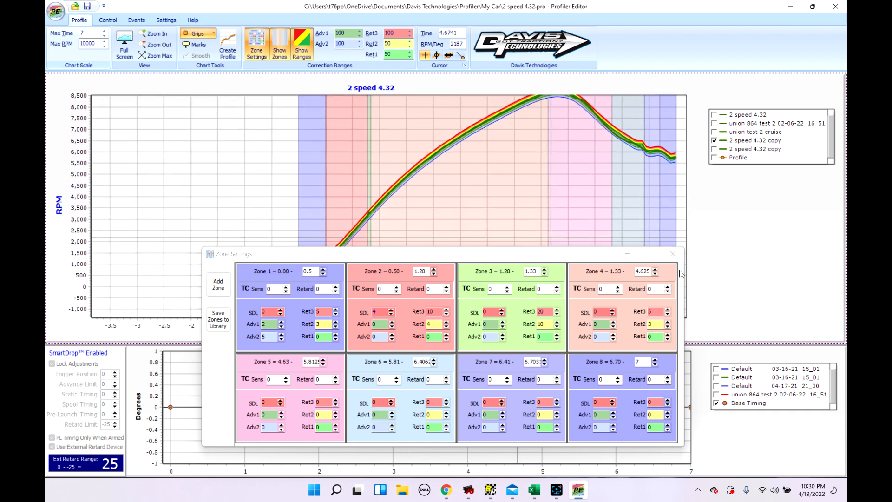
left_click(674, 257)
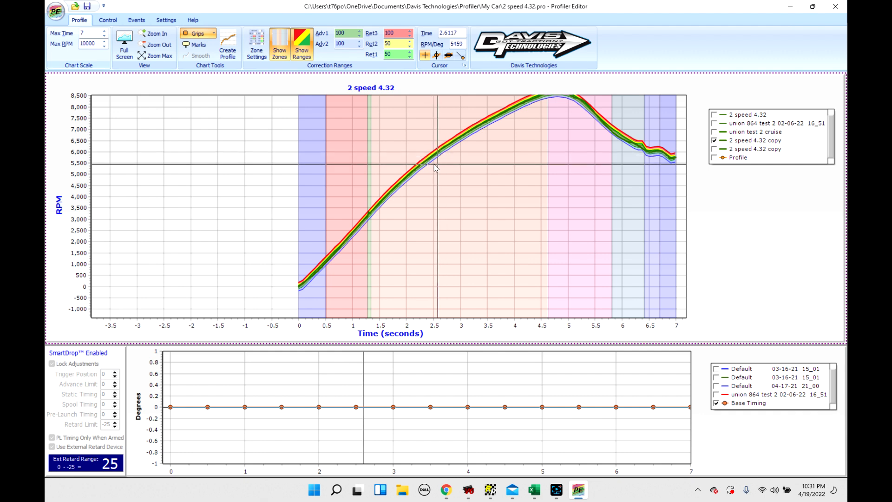
Step: Make the profile from the displayed 2 speed 4.32 copy data, and run Create Profile, accepting both overwrites
left_click_drag(392, 146, 386, 169)
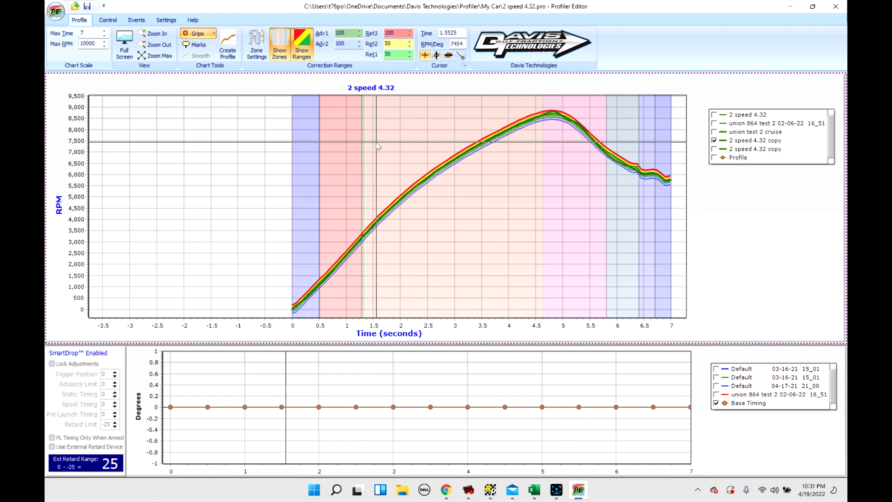
scroll(376, 146, "up", 2)
left_click_drag(447, 168, 330, 171)
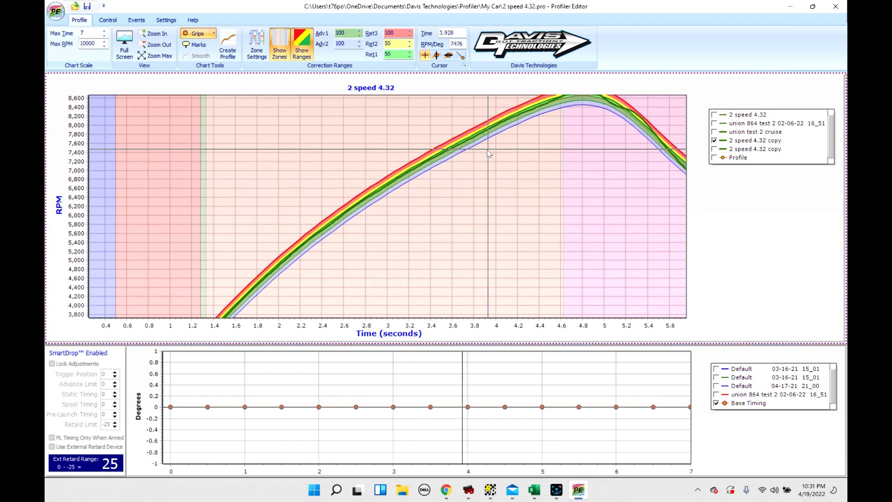
scroll(409, 214, "up", 1)
left_click_drag(411, 217, 414, 227)
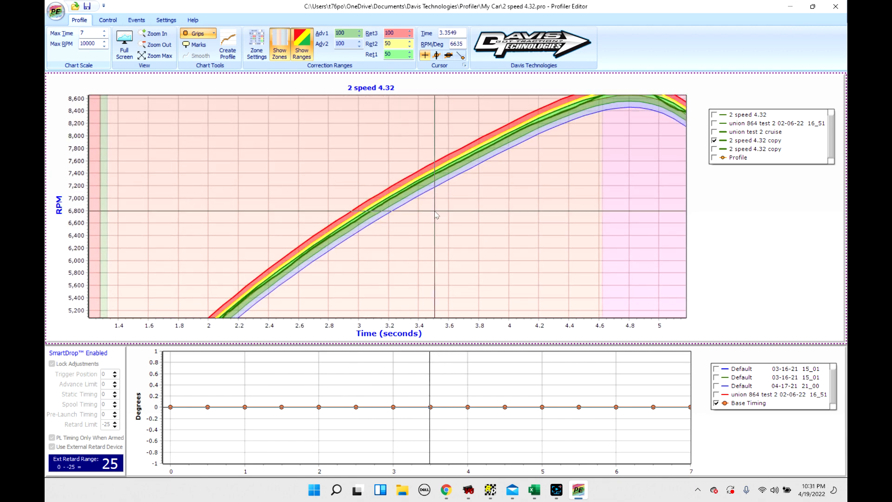
right_click(750, 143)
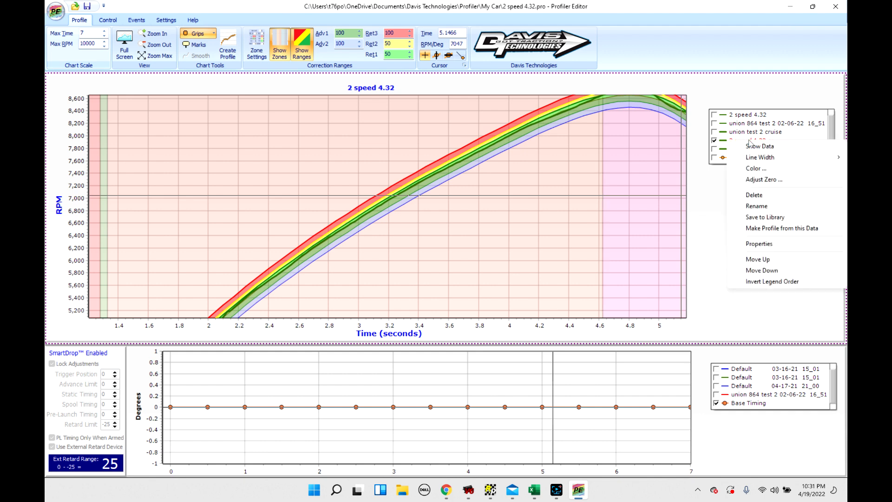
left_click(753, 228)
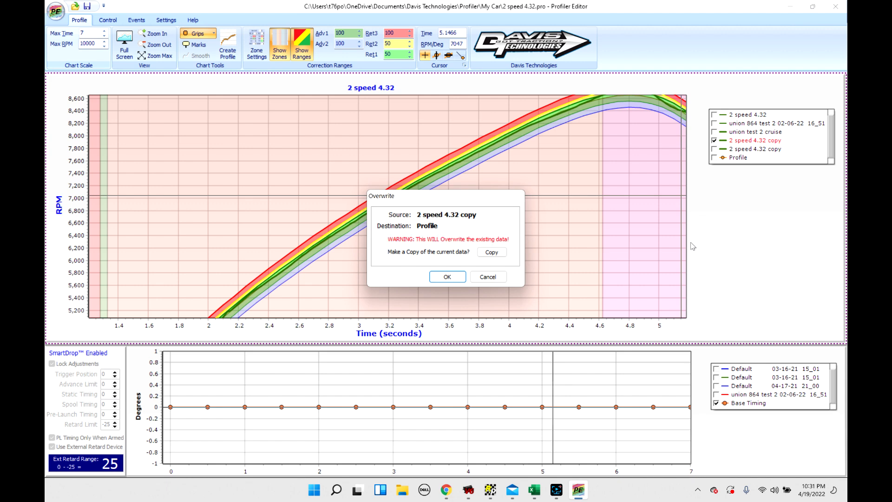
left_click(447, 278)
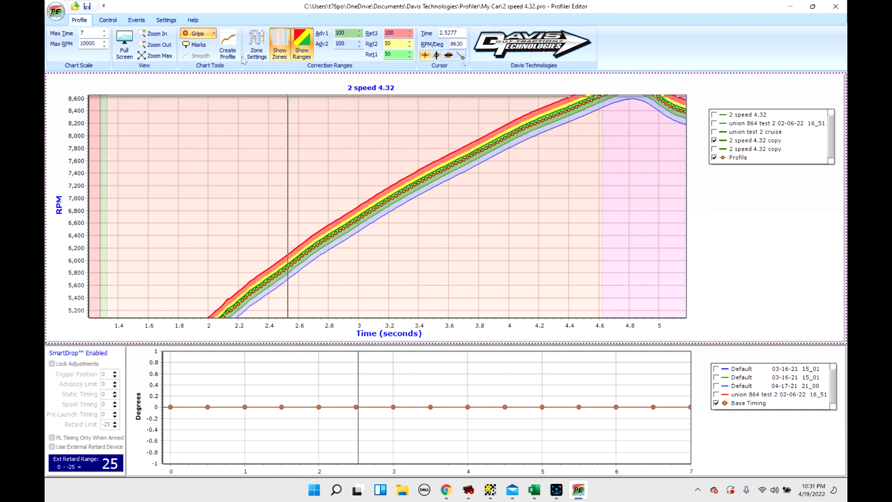
left_click(229, 44)
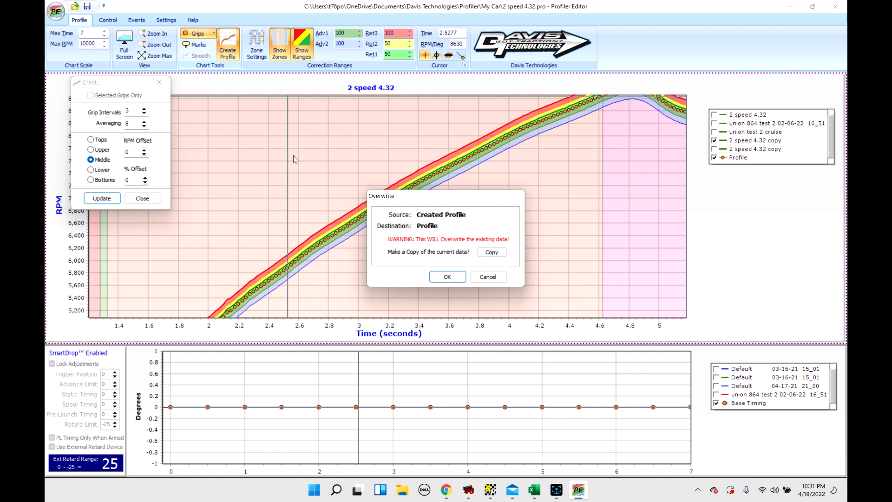
left_click(448, 277)
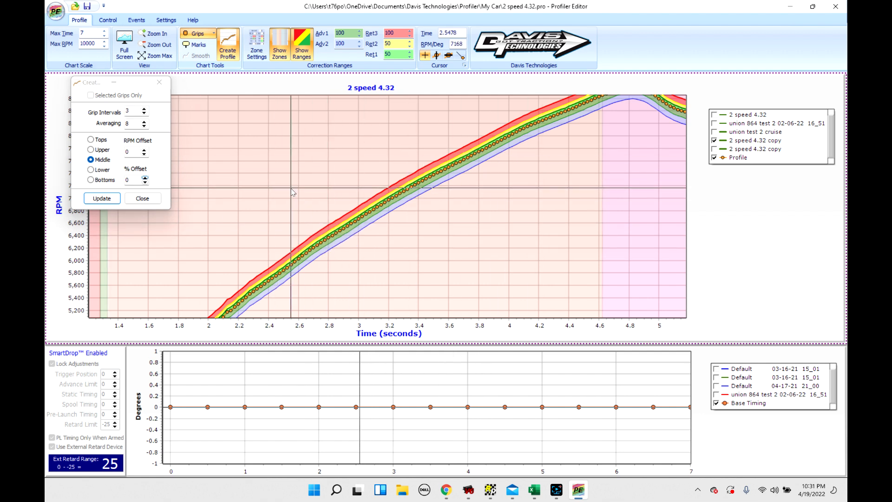
Step: Try raising the created profile's RPM Offset to 360
left_click(144, 150)
left_click(145, 150)
left_click(144, 150)
left_click(144, 150)
left_click(145, 150)
left_click(144, 150)
left_click(144, 150)
left_click(144, 151)
left_click(144, 150)
left_click(144, 150)
left_click(144, 150)
left_click(144, 151)
left_click(144, 150)
left_click(144, 151)
left_click(144, 150)
left_click(144, 151)
left_click(144, 150)
left_click(144, 150)
left_click(144, 150)
left_click(144, 150)
left_click(145, 150)
left_click(144, 150)
left_click(144, 150)
left_click(145, 150)
left_click(144, 150)
left_click(475, 178)
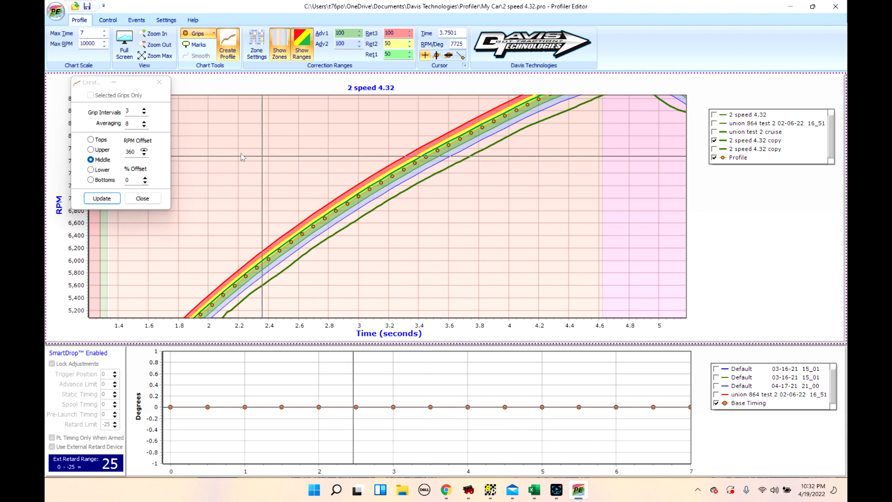
Step: Bring the created profile's RPM Offset back to 0
left_click(144, 151)
left_click(144, 154)
left_click(144, 154)
left_click(144, 154)
left_click(144, 154)
left_click(145, 154)
left_click(145, 154)
left_click(144, 154)
left_click(144, 154)
left_click(144, 154)
left_click(144, 153)
left_click(144, 154)
left_click(144, 154)
left_click(144, 154)
left_click(144, 154)
left_click(144, 154)
left_click(144, 153)
left_click(144, 151)
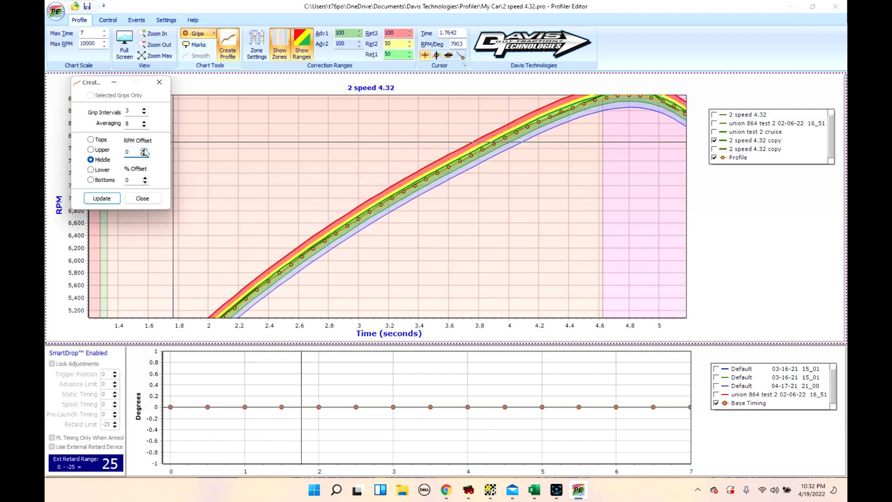
Step: Raise the created profile's % Offset to 5.9 and compare its full length with the original curve
left_click(144, 178)
left_click(144, 178)
left_click(145, 179)
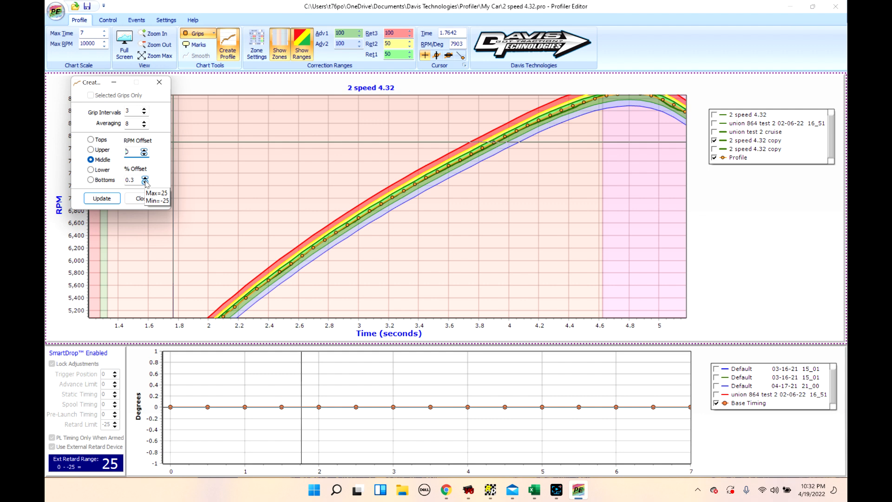
left_click(145, 179)
left_click(145, 179)
left_click(145, 179)
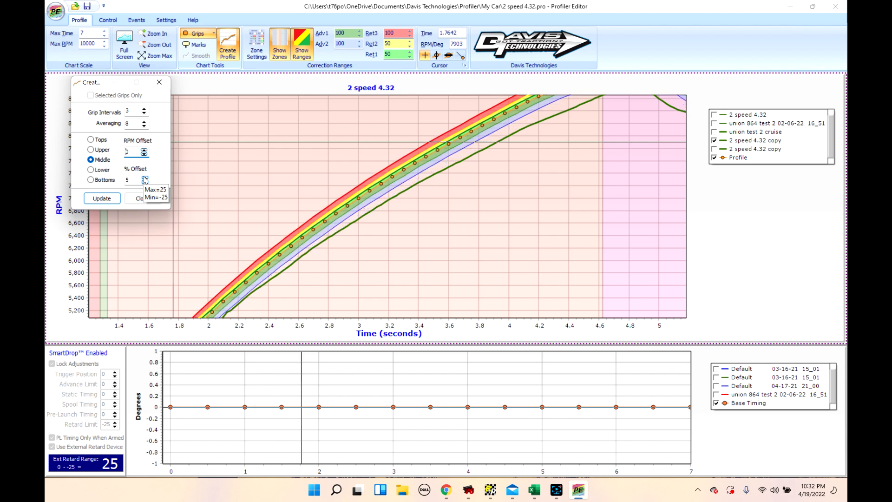
scroll(226, 181, "down", 5)
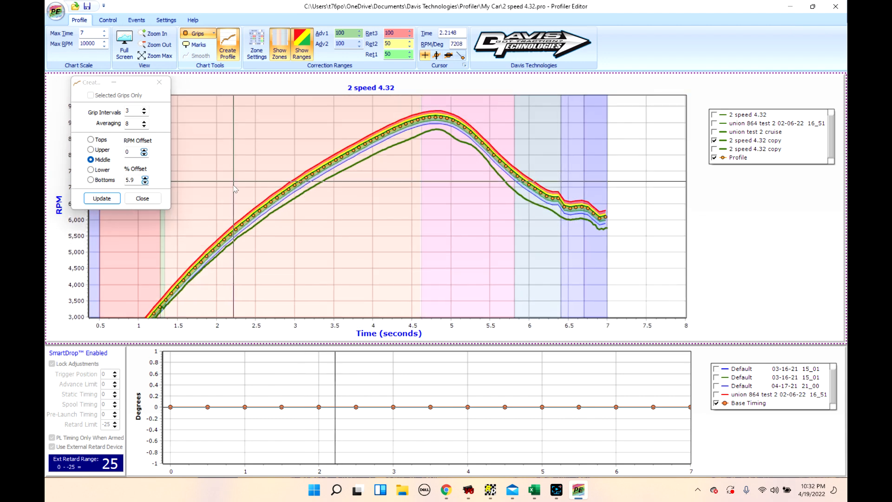
Step: Try lowering the created profile's % Offset to 5.1
left_click_drag(206, 221, 252, 186)
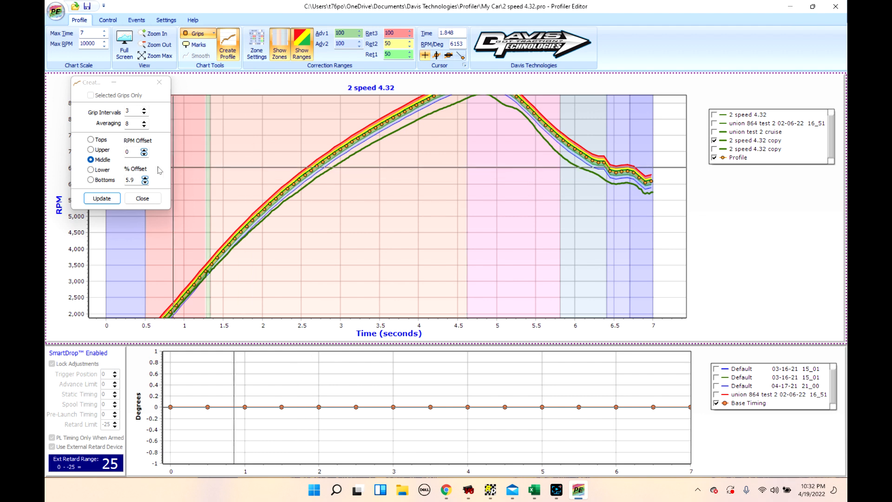
left_click(145, 178)
left_click_drag(148, 186, 145, 178)
left_click_drag(185, 200, 248, 135)
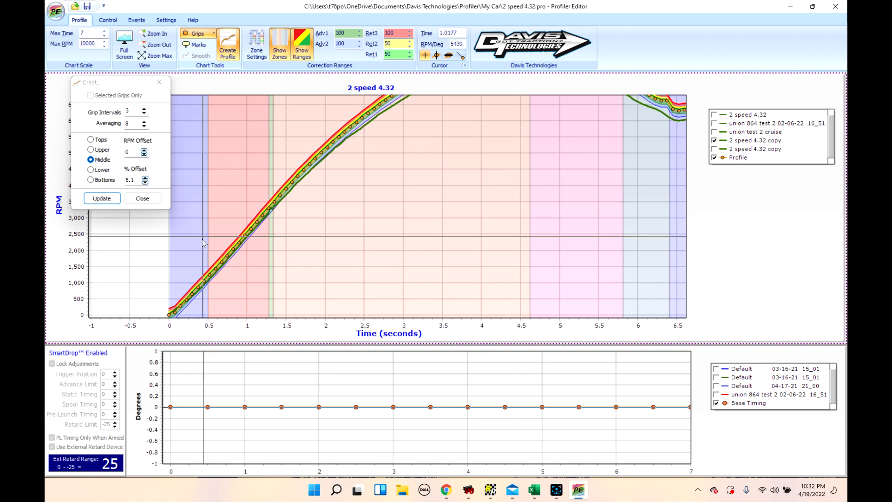
Step: Examine the gap between the created profile and the original curve from launch through the narrow zone near 1.3 seconds
scroll(198, 258, "up", 2)
left_click_drag(192, 268, 209, 210)
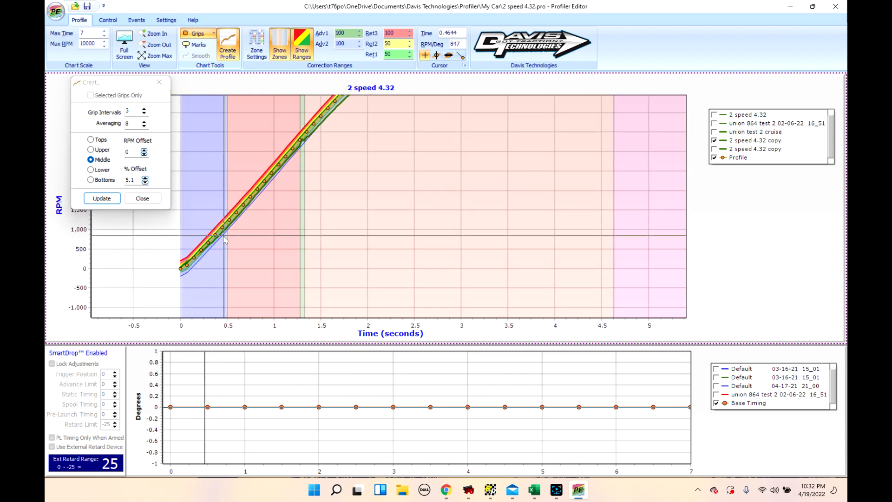
left_click(126, 152)
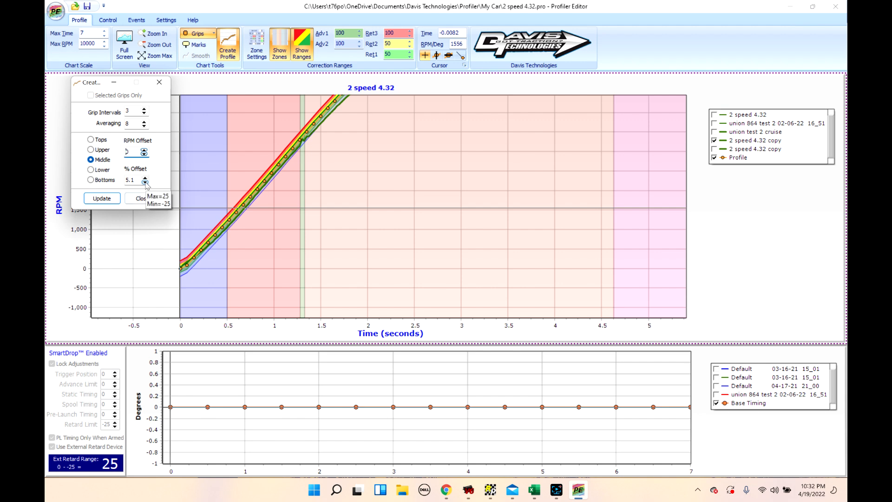
scroll(233, 236, "up", 5)
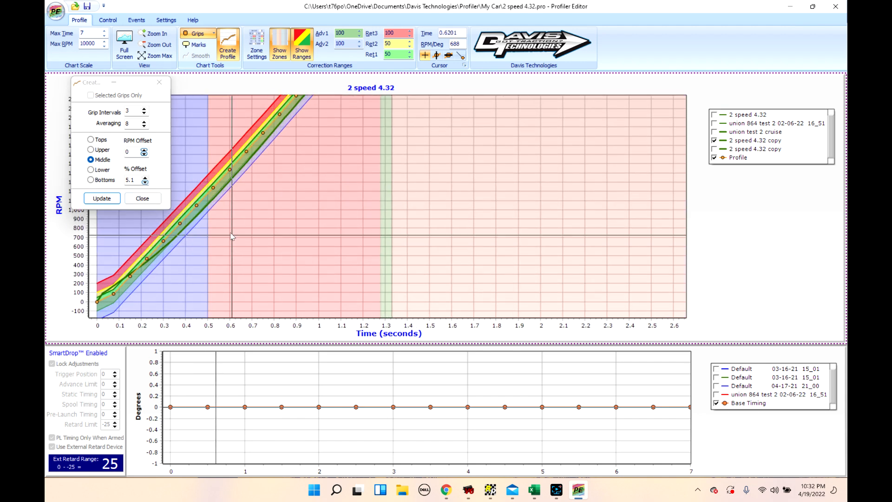
scroll(238, 235, "up", 3)
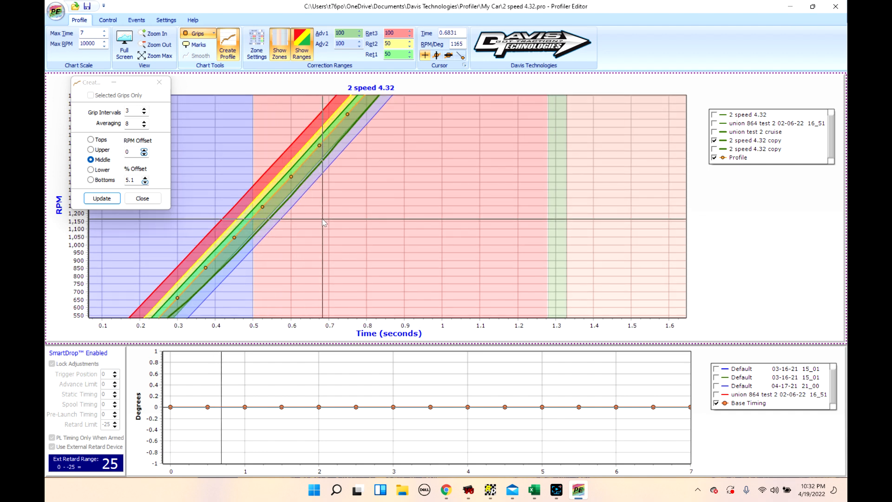
mouse_move(419, 168)
left_mouse_down()
mouse_move(347, 225)
mouse_move(283, 307)
left_mouse_up()
left_click_drag(390, 167, 270, 320)
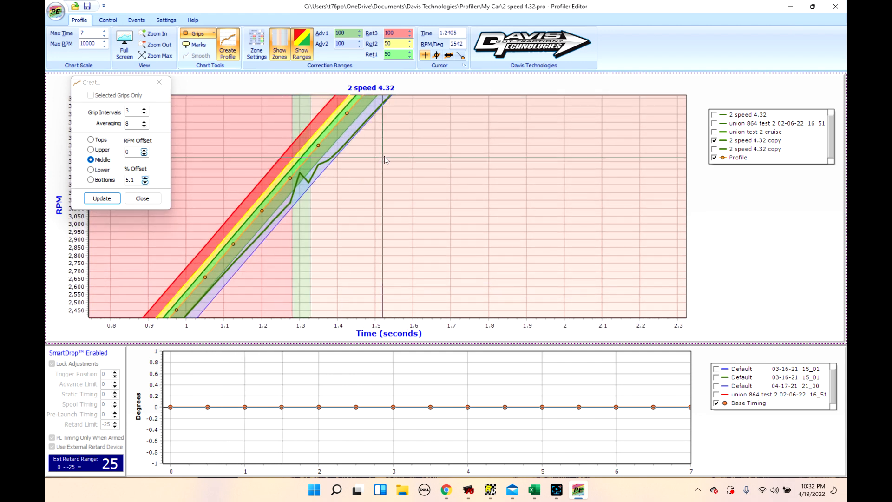
left_click_drag(375, 169, 320, 219)
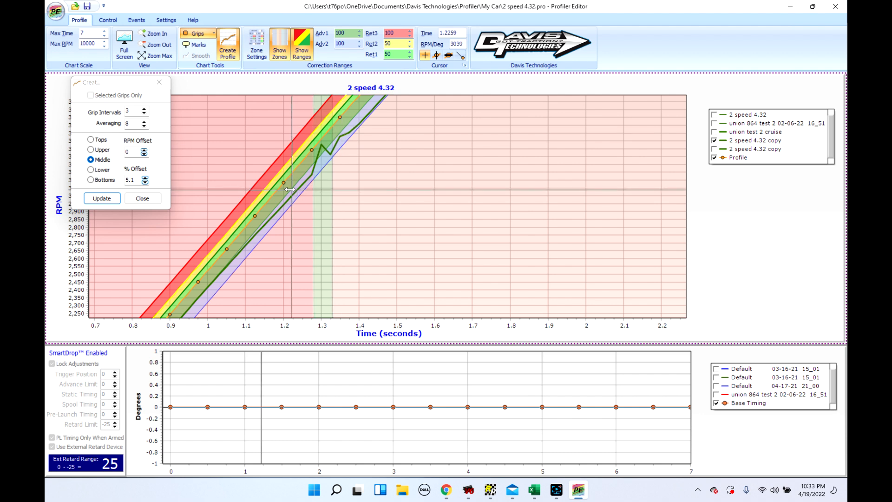
Step: Bring the created profile's % Offset back to 0
left_click(129, 165)
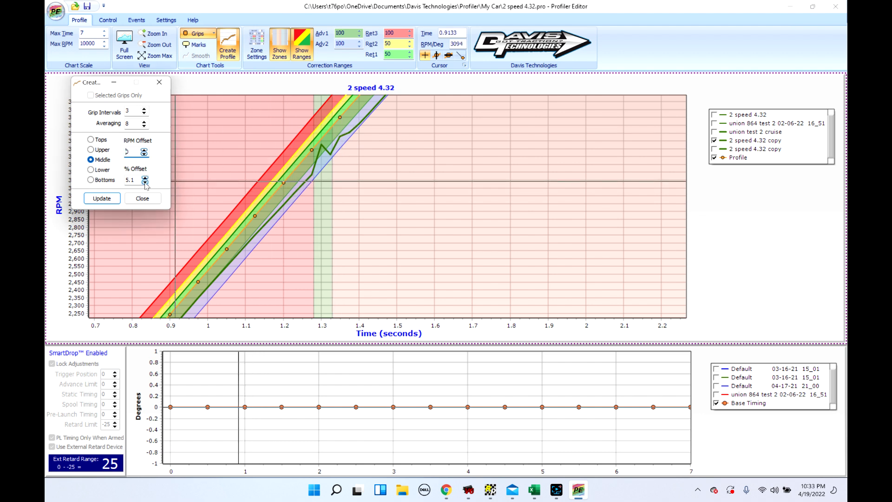
left_click_drag(145, 182, 146, 183)
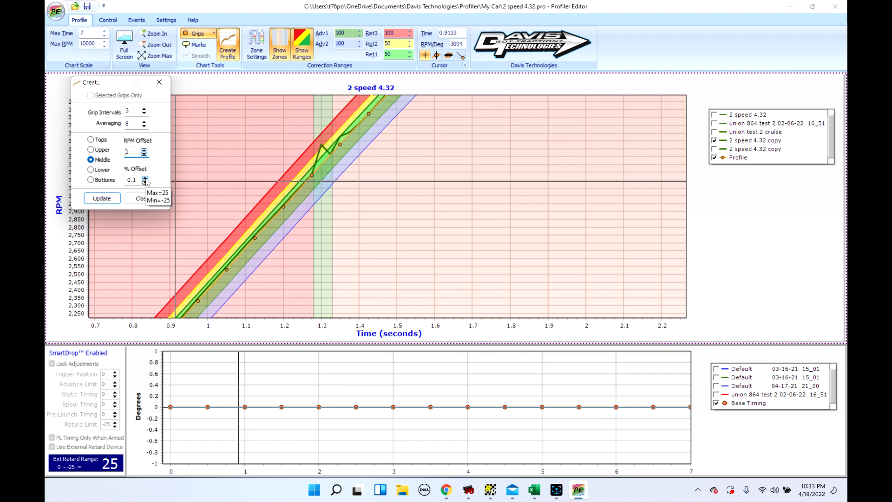
left_click(145, 179)
left_click(182, 172)
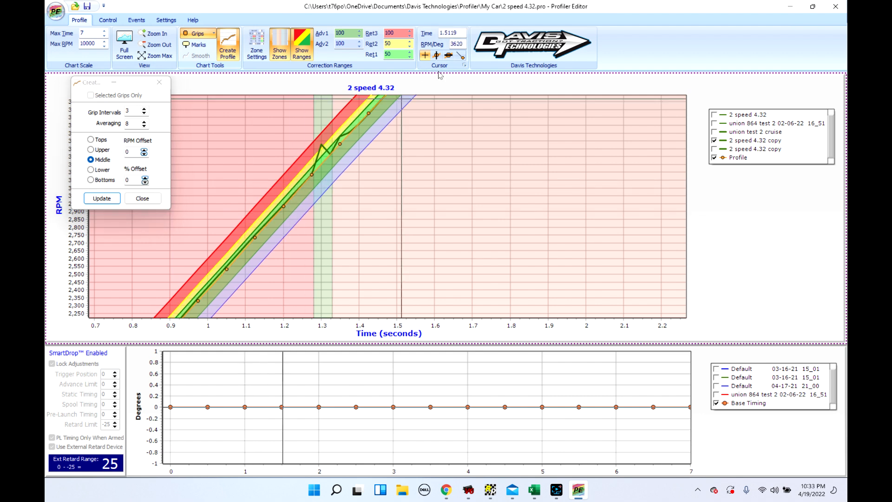
Step: Try the Lower and Bottoms options for the created profile and return the selection to Middle
left_click(173, 163)
left_click(133, 152)
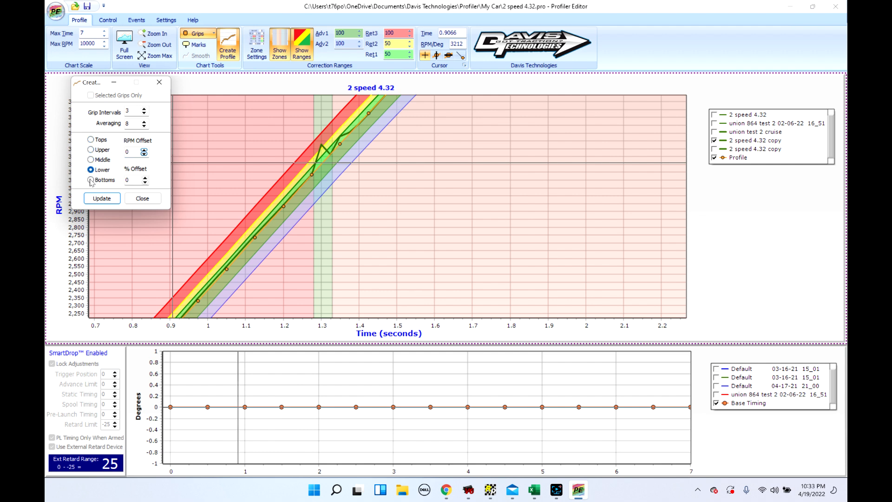
left_click_drag(313, 185, 330, 120)
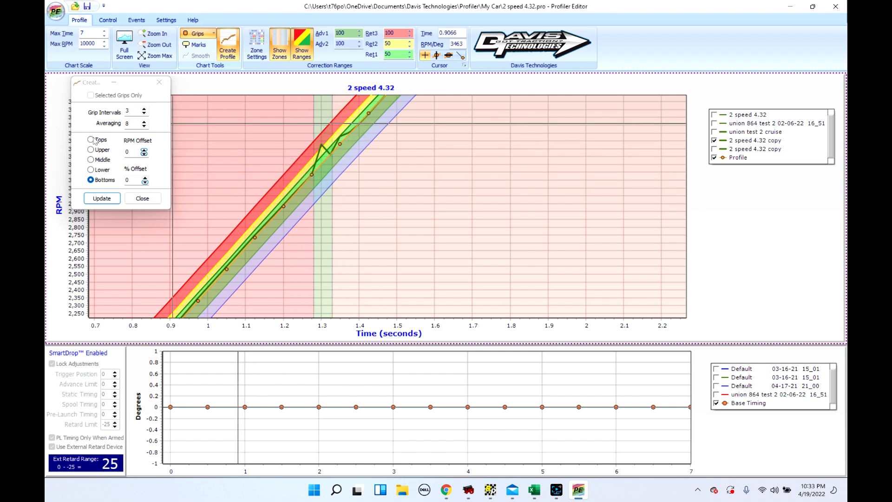
left_click(96, 155)
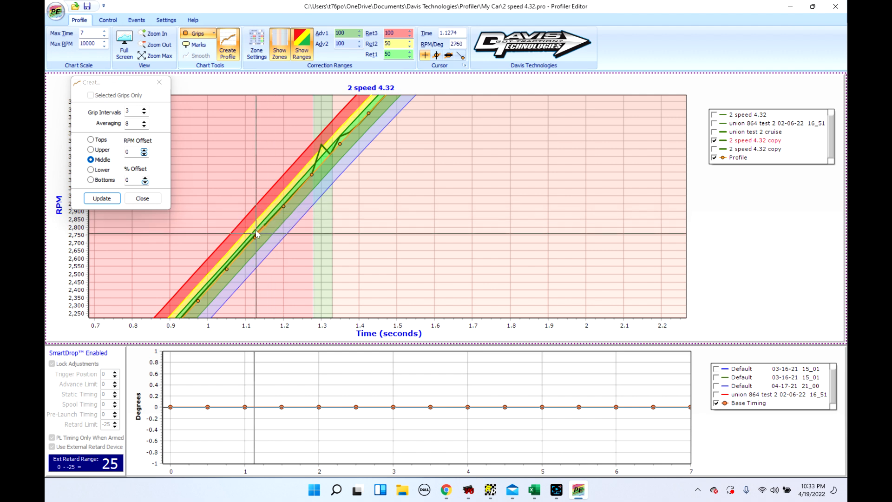
Step: Try raising the created profile's Grip Intervals to 8 and bring the value back to 3
left_click(144, 109)
left_click(144, 110)
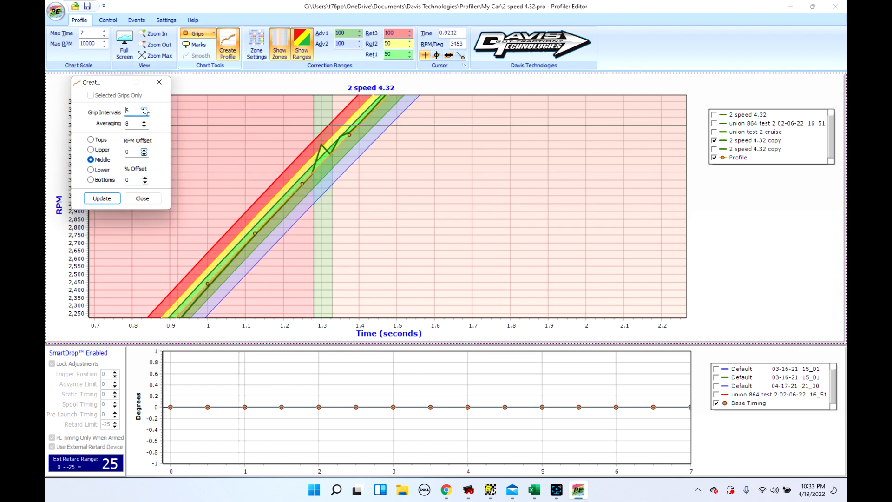
left_click(143, 110)
left_click(143, 109)
left_click(143, 110)
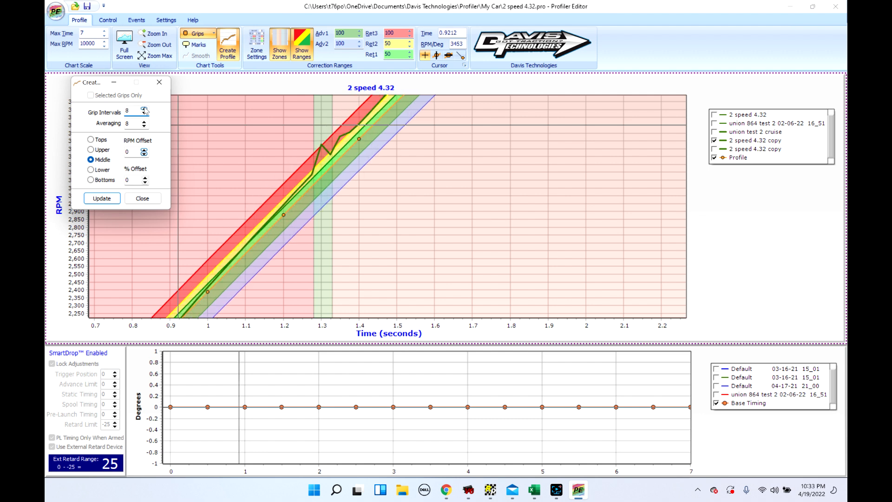
left_click(144, 113)
left_click(144, 113)
left_click(145, 113)
left_click(144, 113)
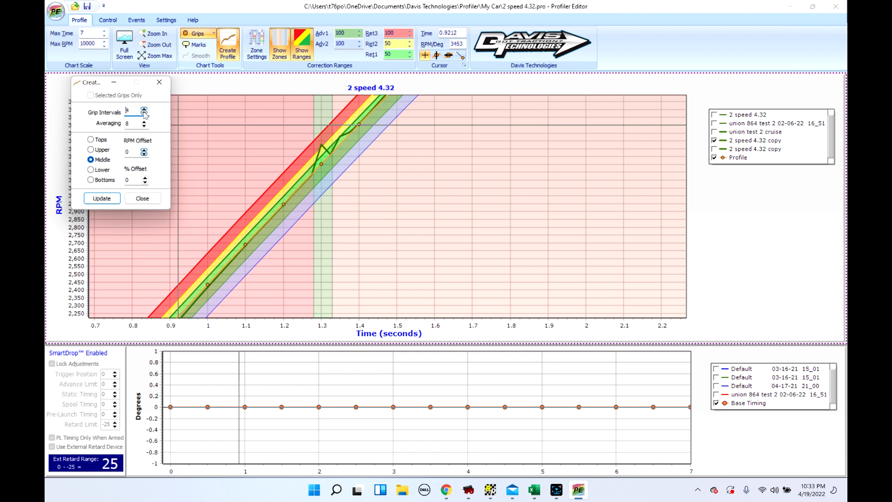
left_click(144, 113)
Step: Lower the created profile's Averaging to 2 and inspect the smoothness of the curve along its climb
left_click(144, 126)
left_click(145, 125)
left_click(144, 126)
left_click(144, 126)
left_click(144, 126)
scroll(265, 181, "down", 3)
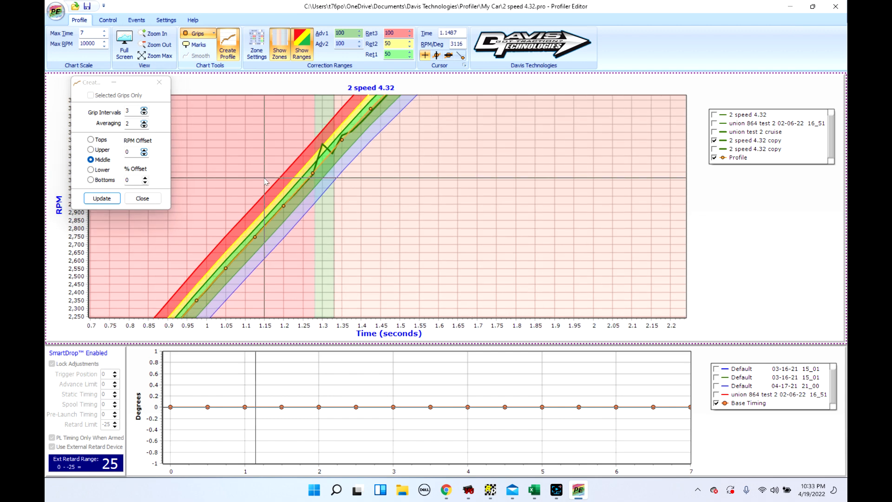
scroll(266, 181, "down", 5)
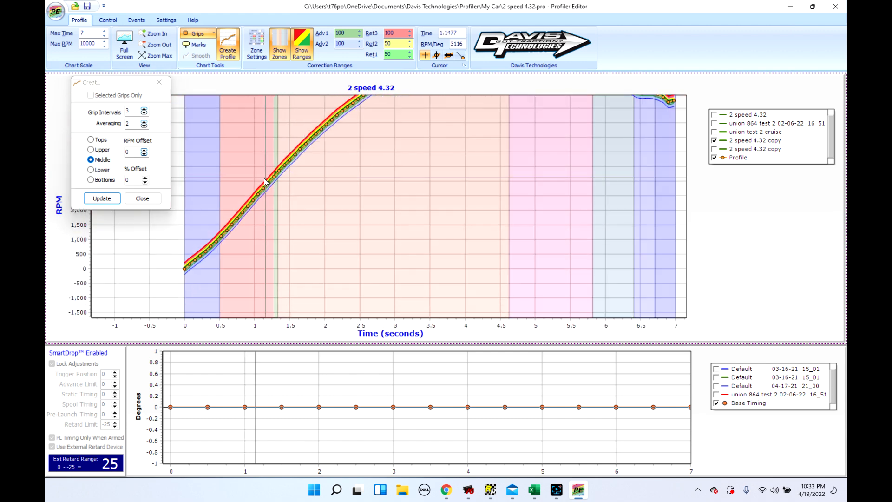
scroll(345, 161, "up", 5)
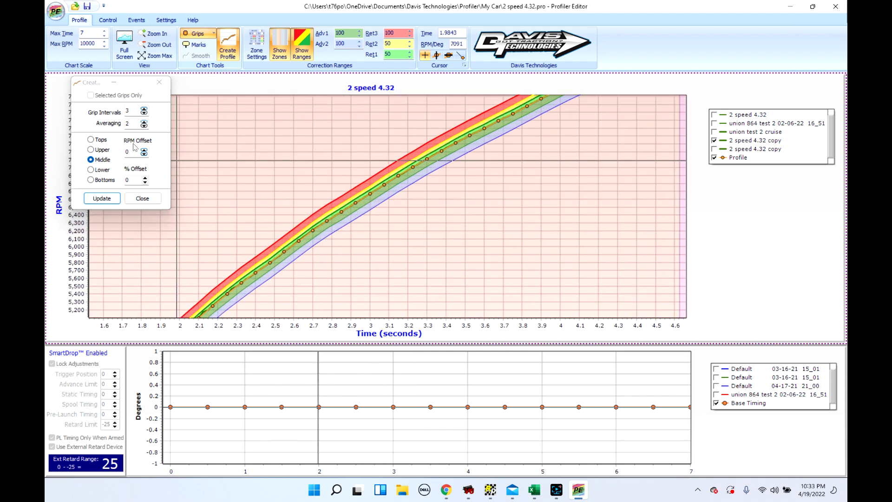
left_click(127, 123)
left_click(236, 211)
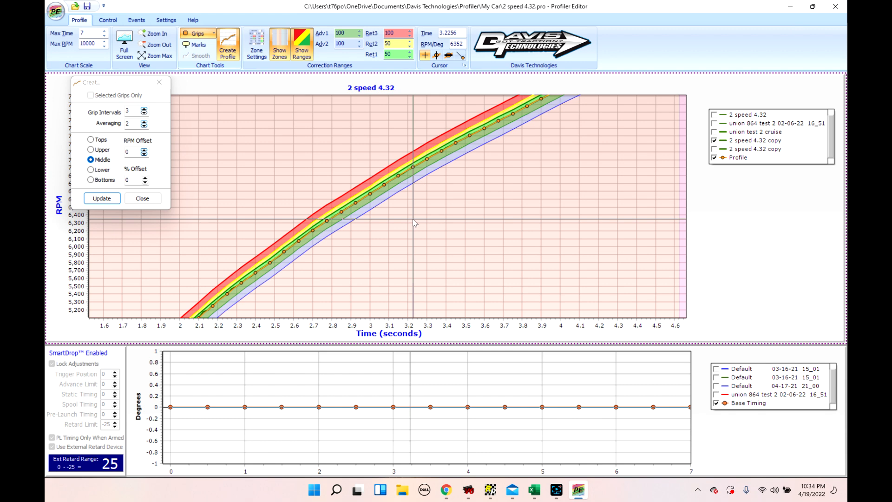
left_click(556, 489)
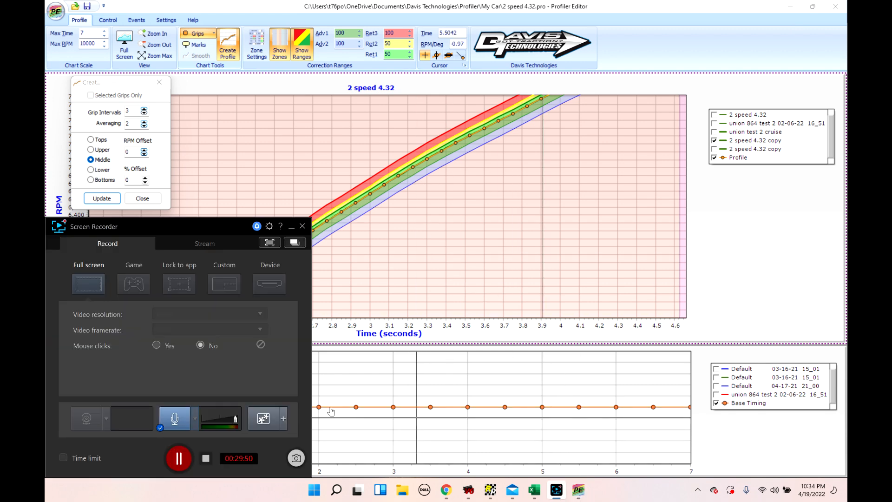